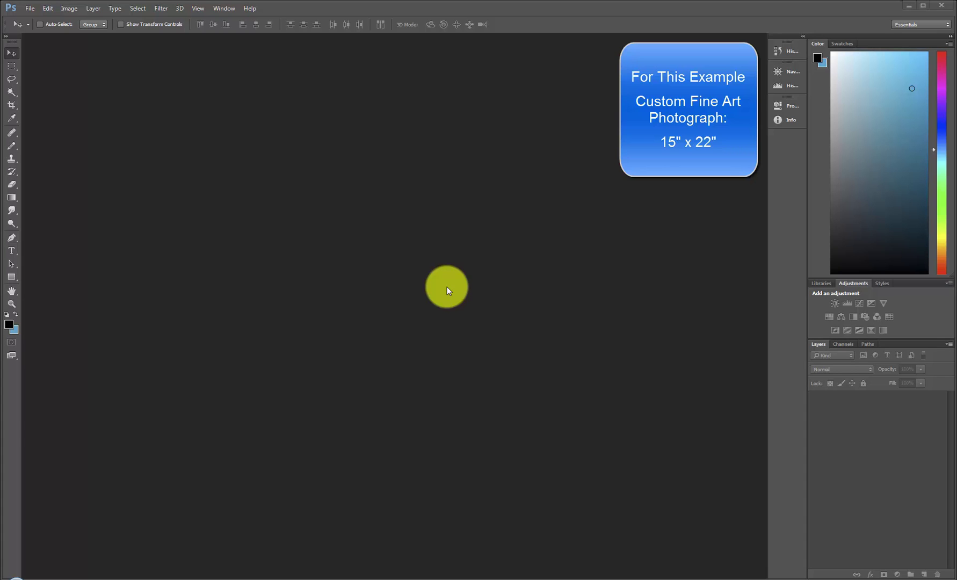
Open the 0160.JPG wedding photo
left_click(25, 9)
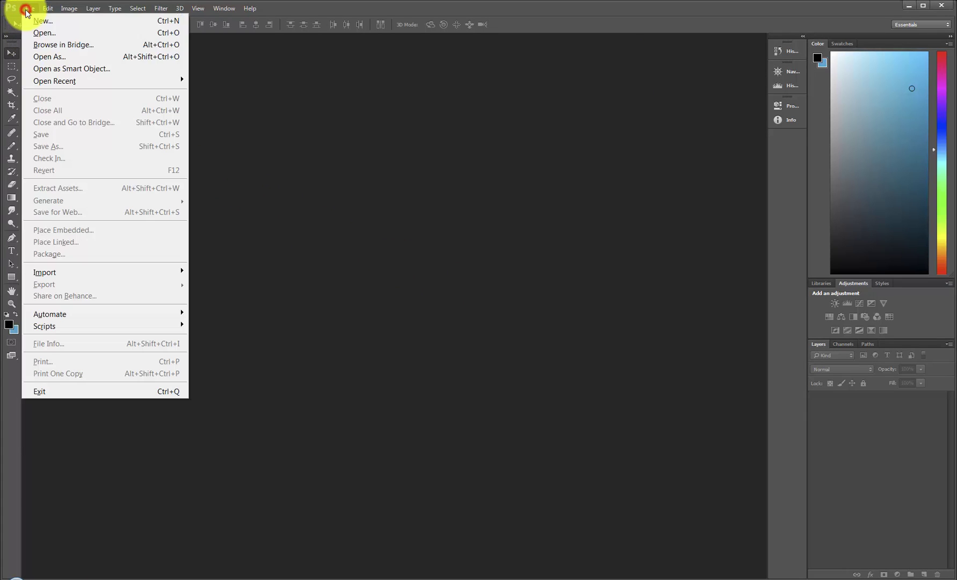
left_click(38, 34)
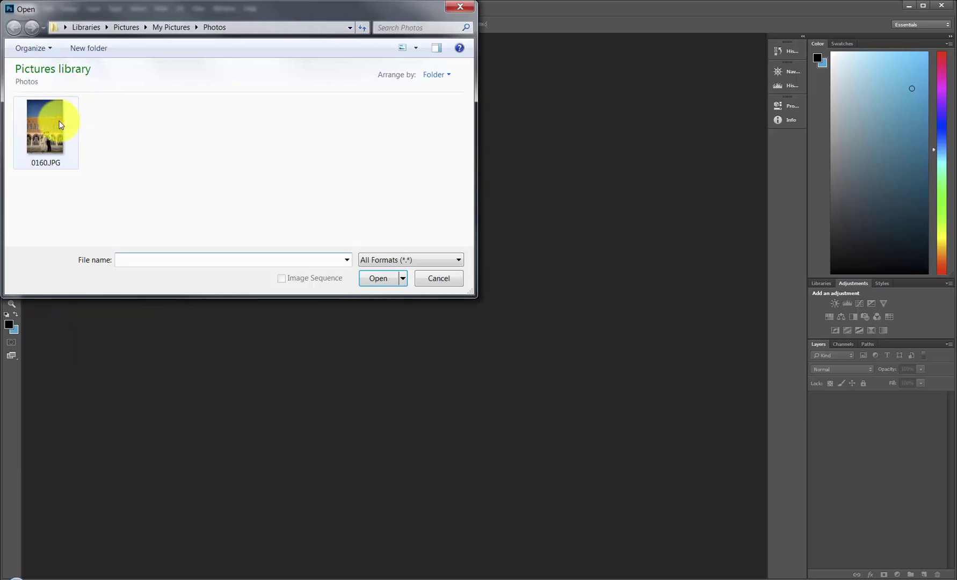
double_click(57, 125)
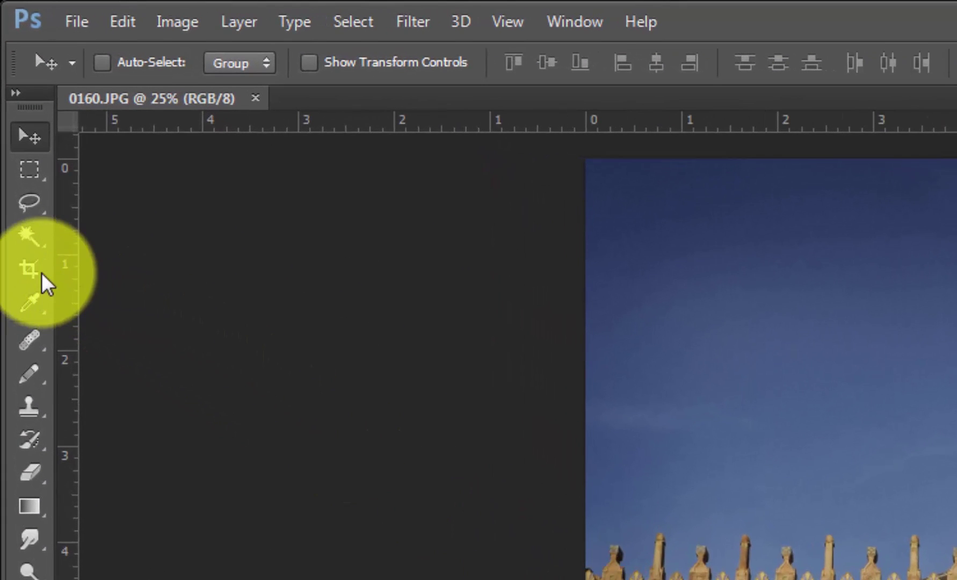
Set the Crop tool to 15 in width by 22 in height
left_click(34, 270)
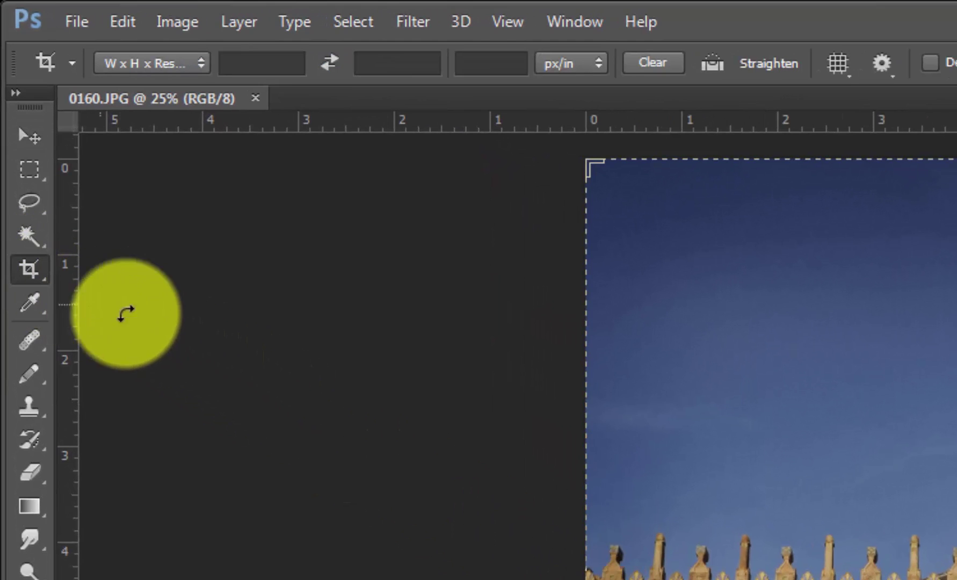
left_click(254, 62)
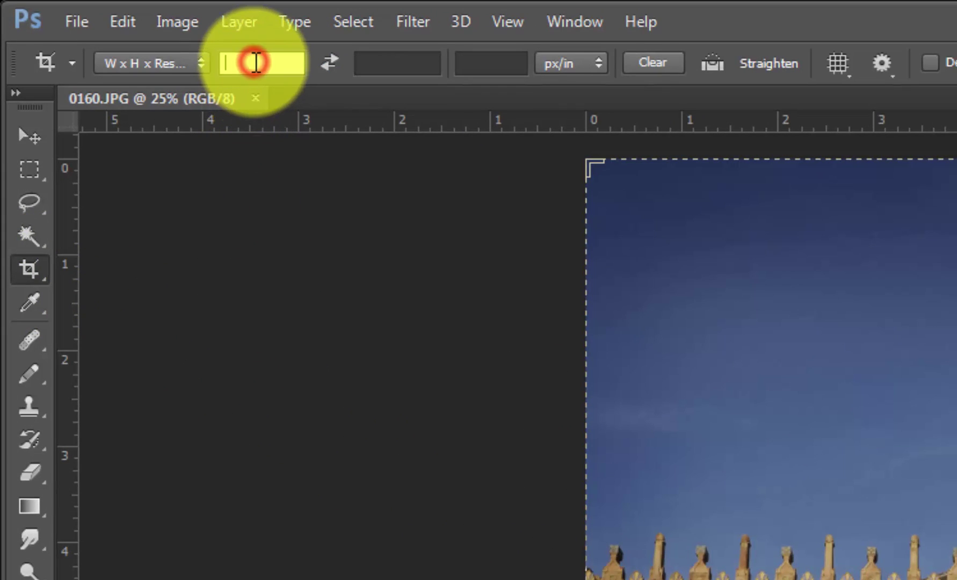
type("15")
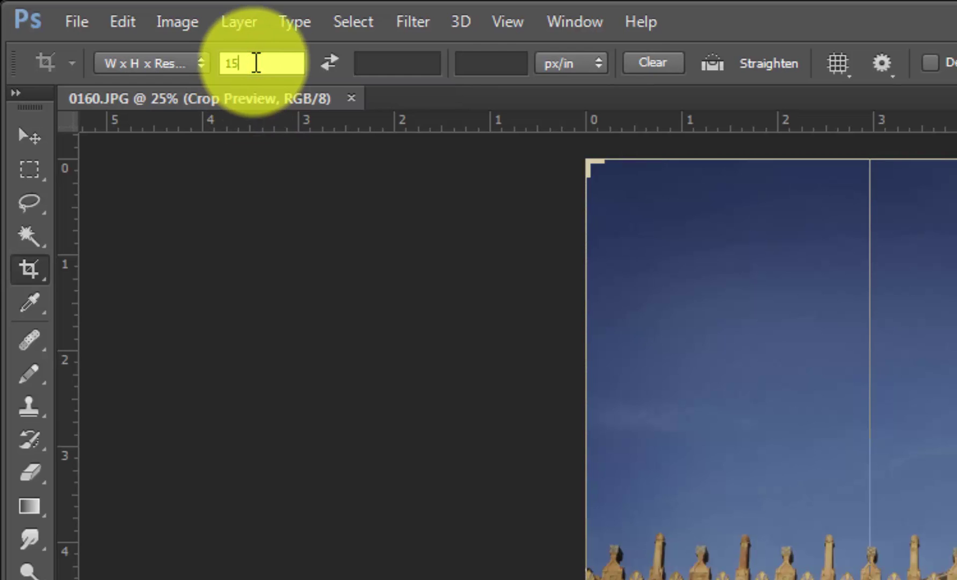
key("Tab")
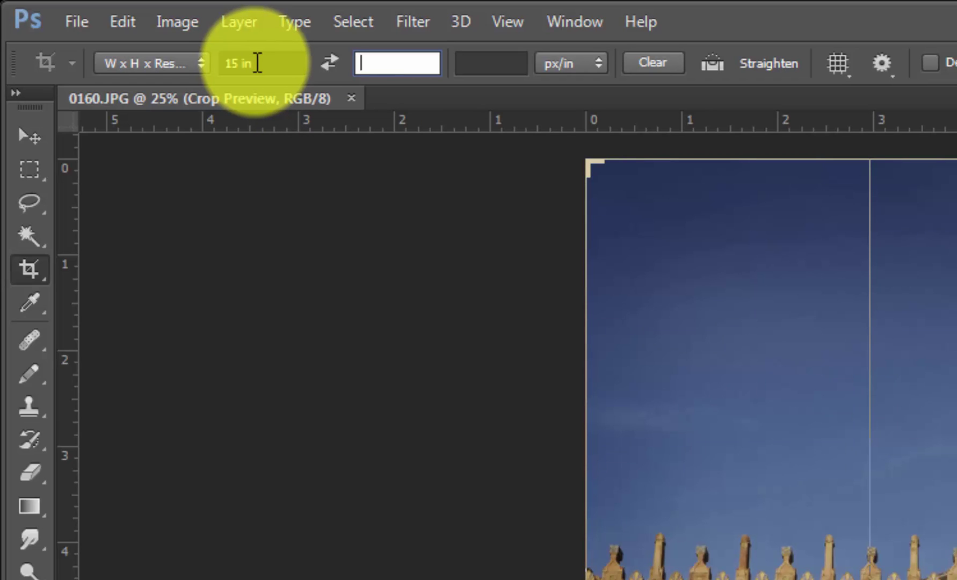
type("22")
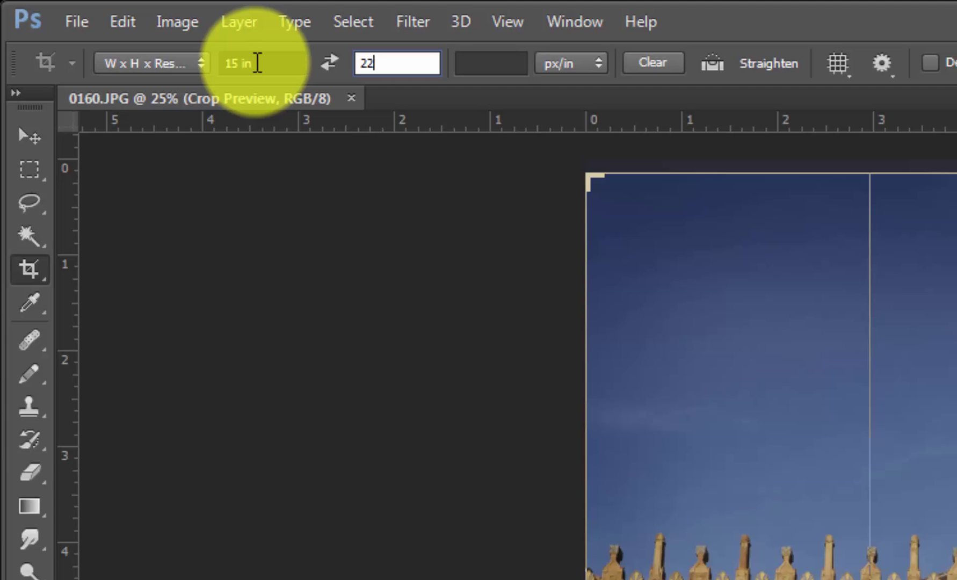
key("Tab")
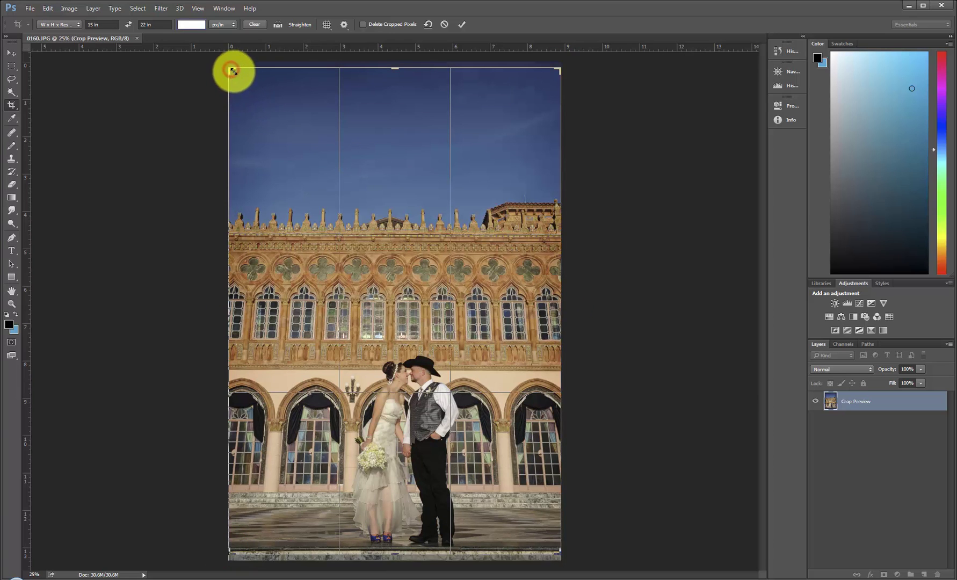
Shrink and reposition the 15x22 crop box around the couple, then commit the crop
left_click_drag(232, 76, 269, 106)
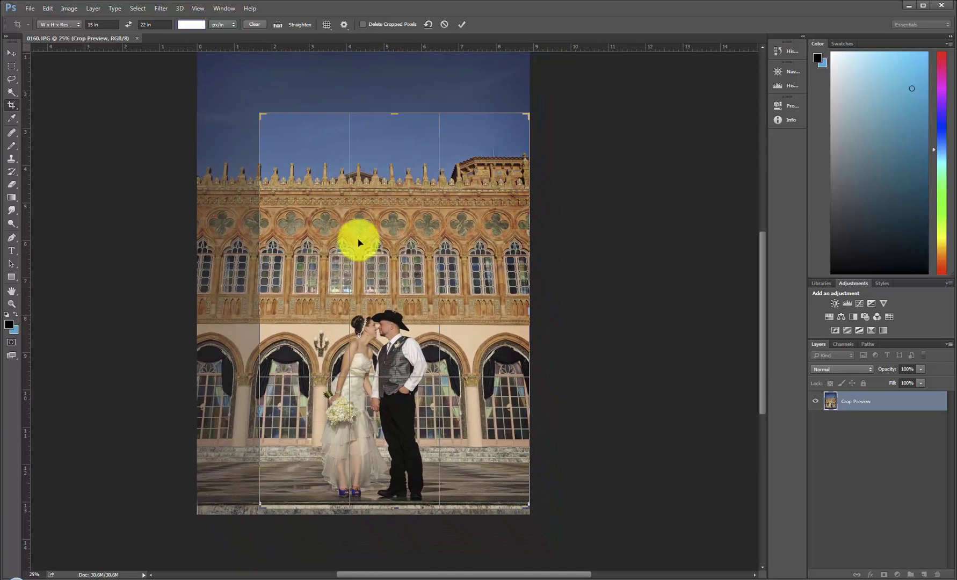
left_click_drag(406, 268, 421, 274)
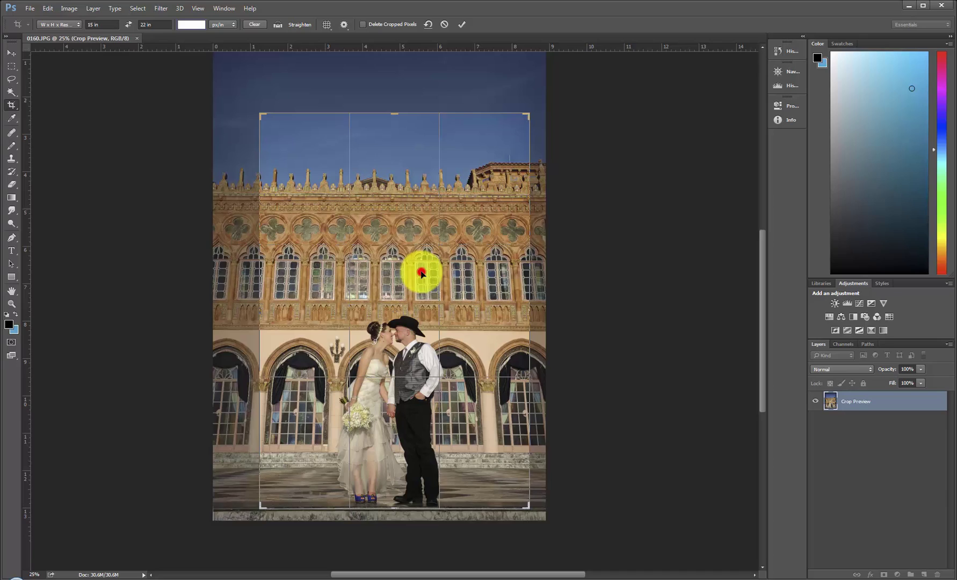
double_click(421, 274)
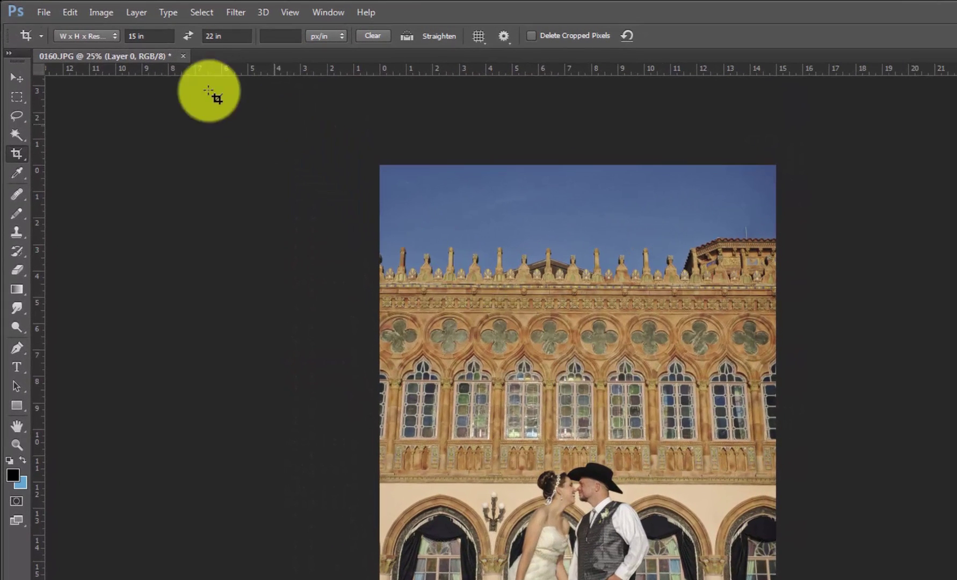
Save the cropped photo as Jones_15x22FA, a quality-12 JPEG
left_click(44, 13)
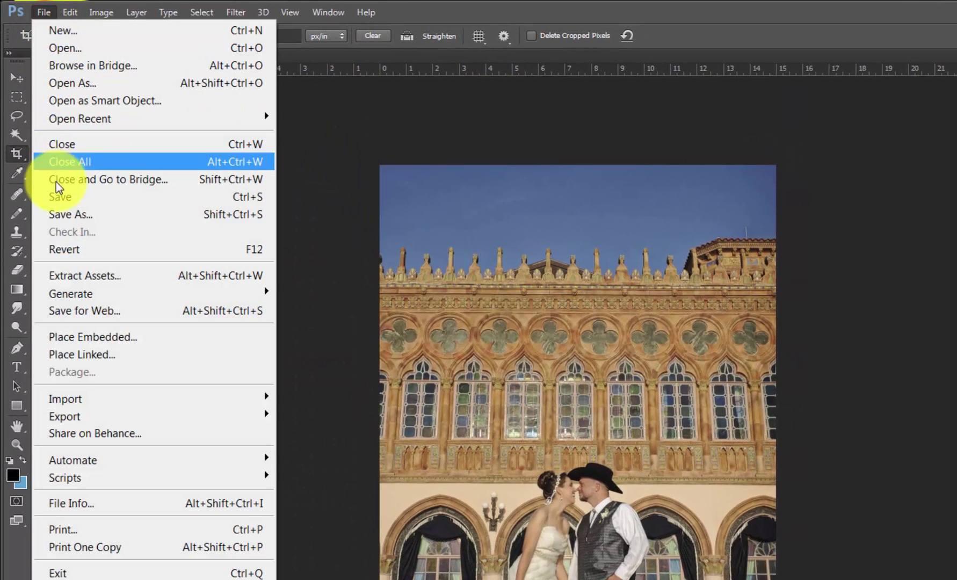
left_click(68, 214)
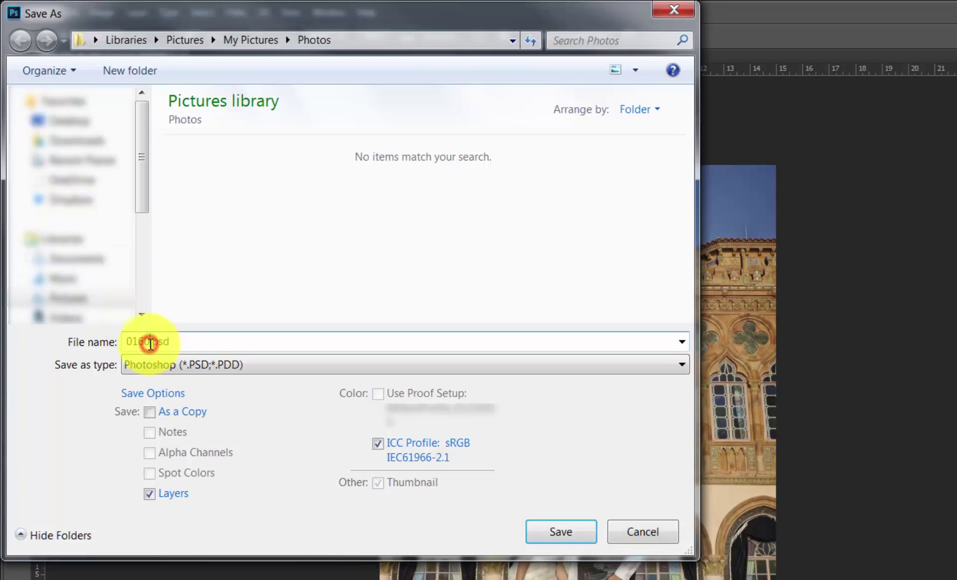
key("ctrl+v")
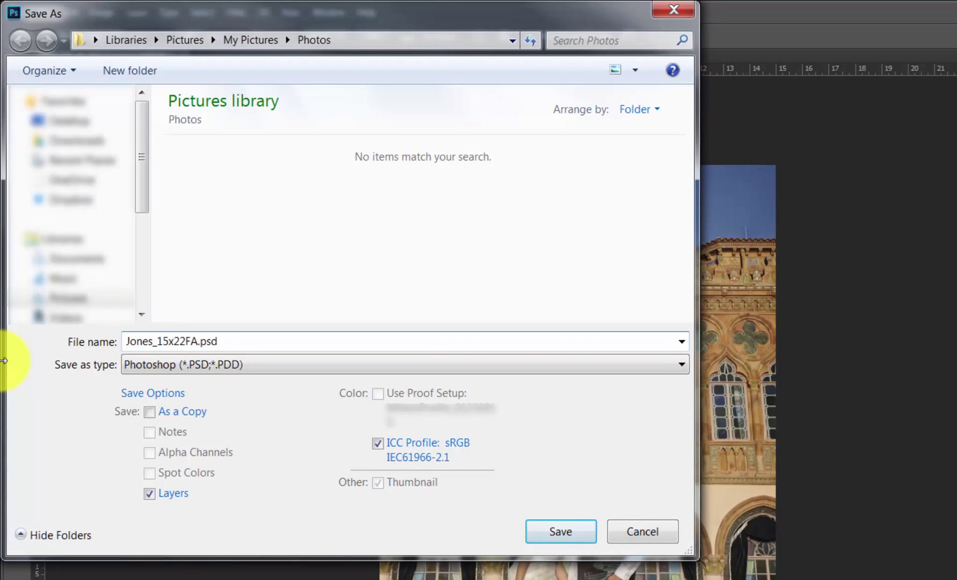
left_click(161, 365)
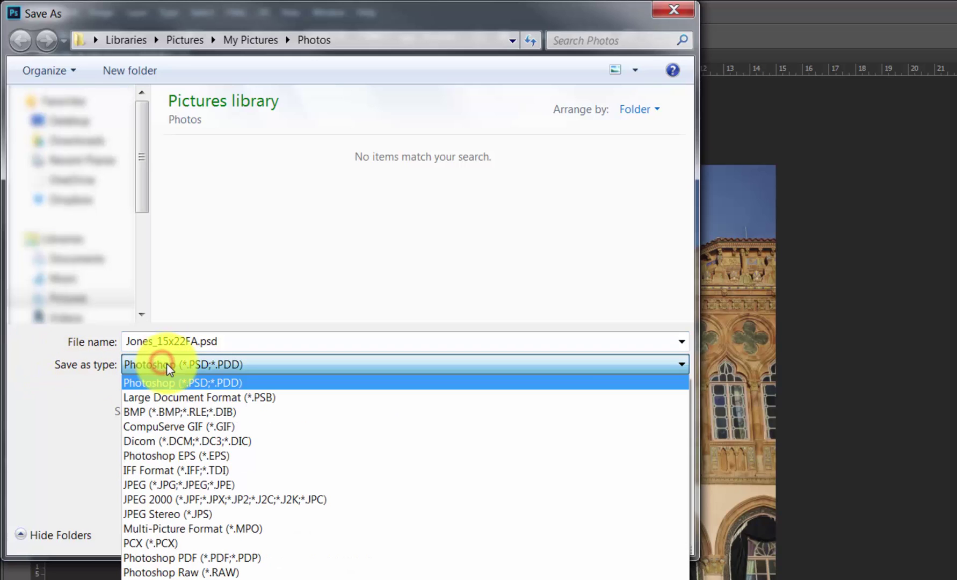
left_click(164, 485)
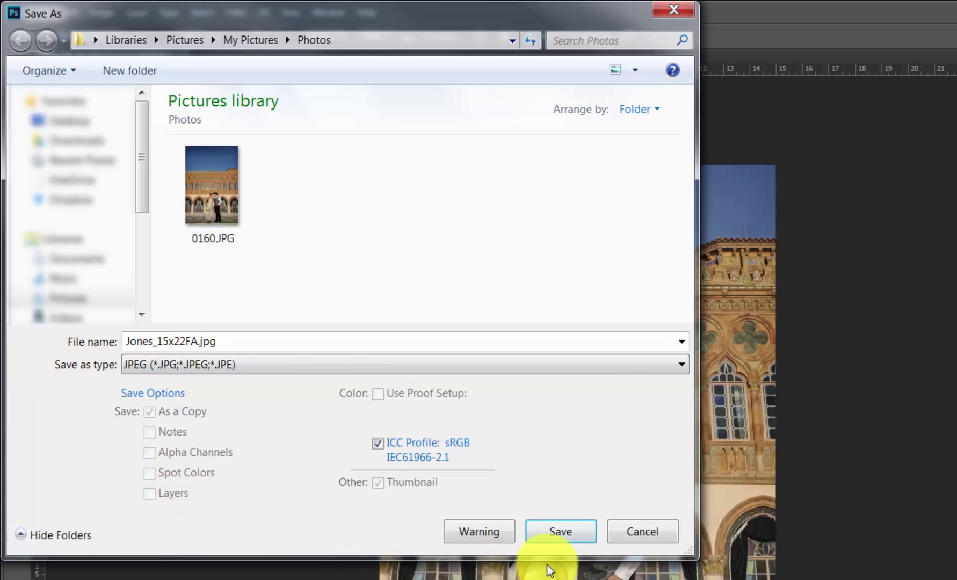
left_click(561, 535)
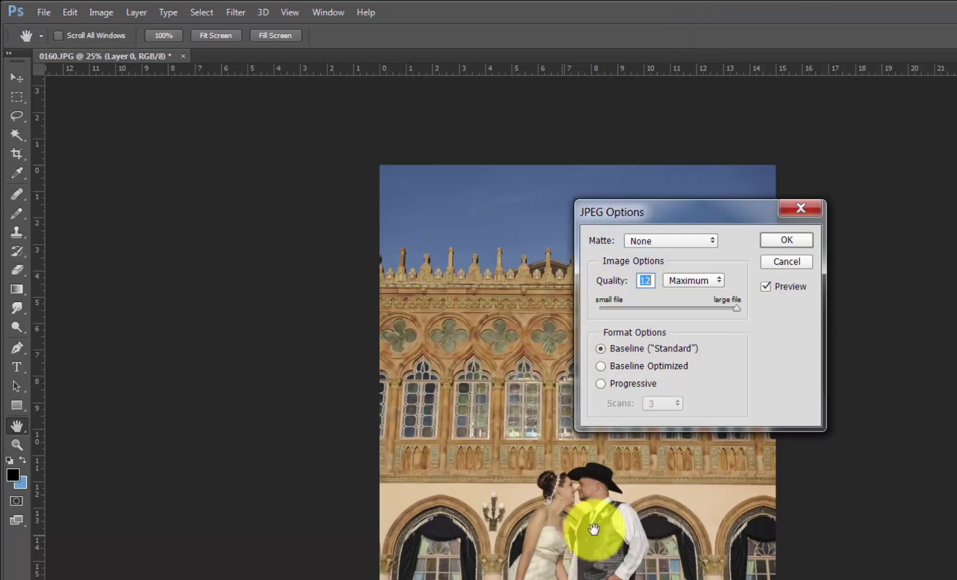
left_click(787, 240)
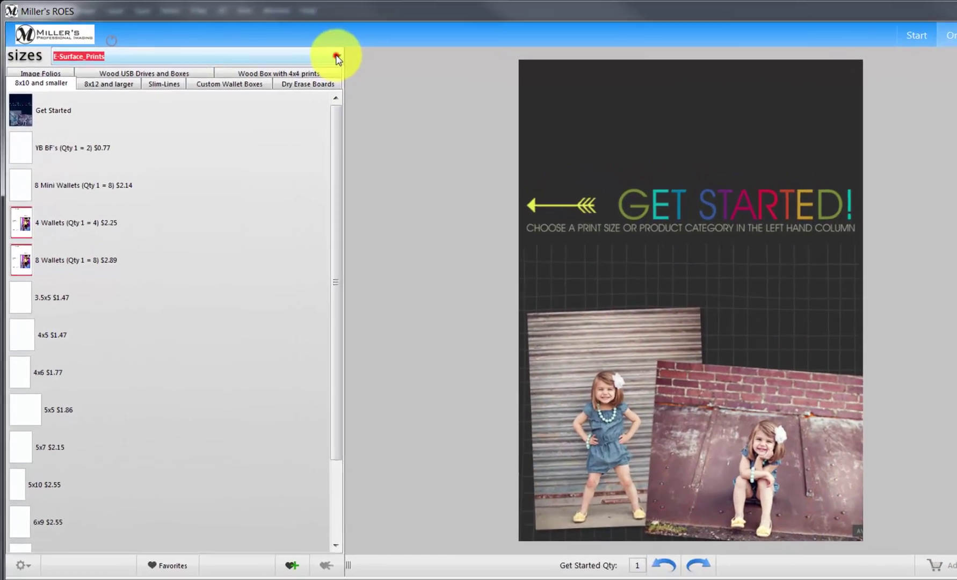
Select the 16x24 Fine Art ($70.00) size under Wall Art > Fine Art Papers
left_click(265, 45)
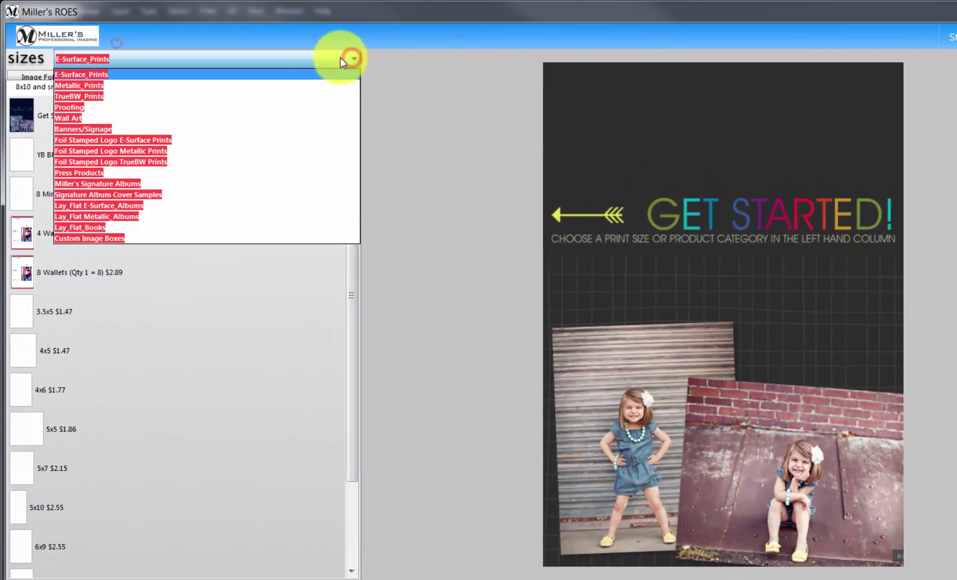
left_click(80, 114)
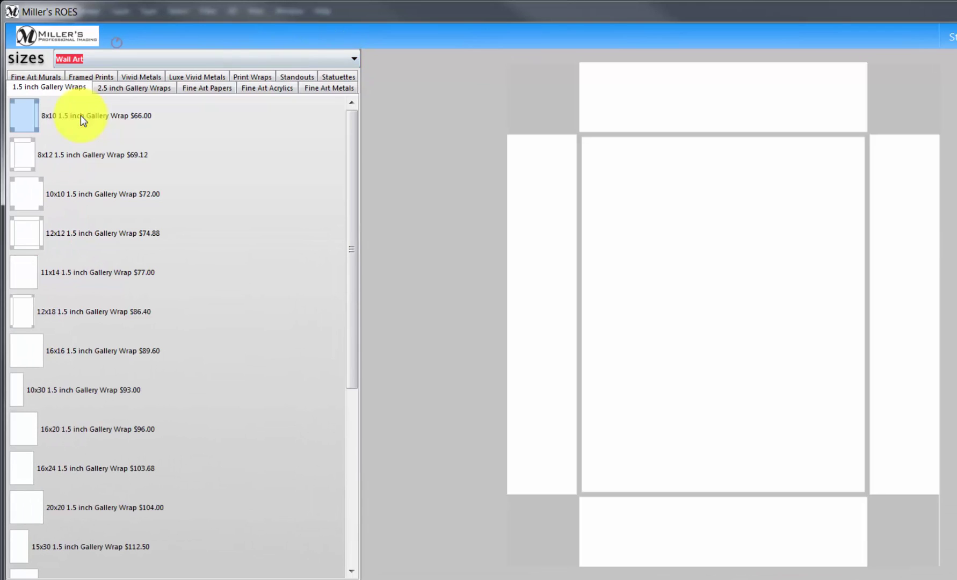
left_click(194, 88)
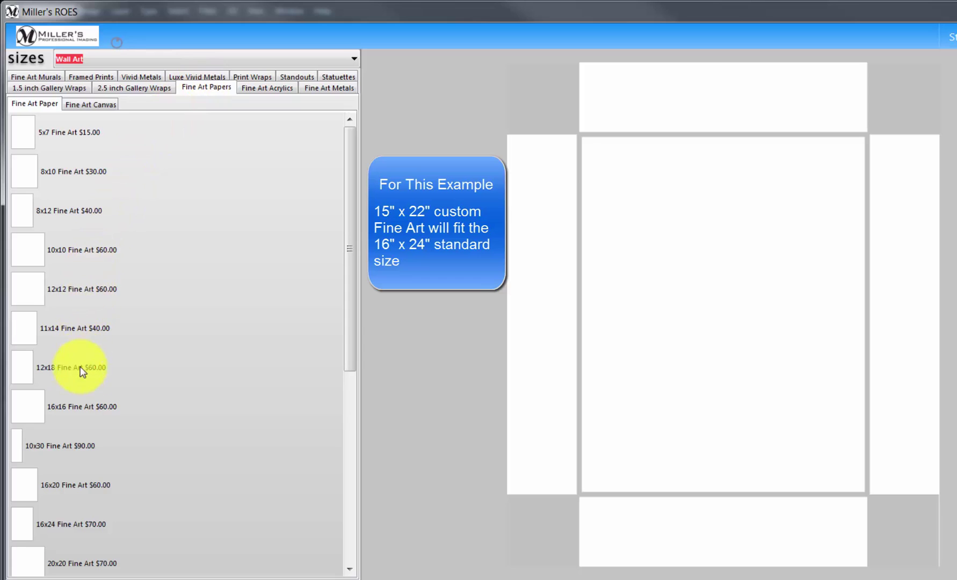
left_click(29, 525)
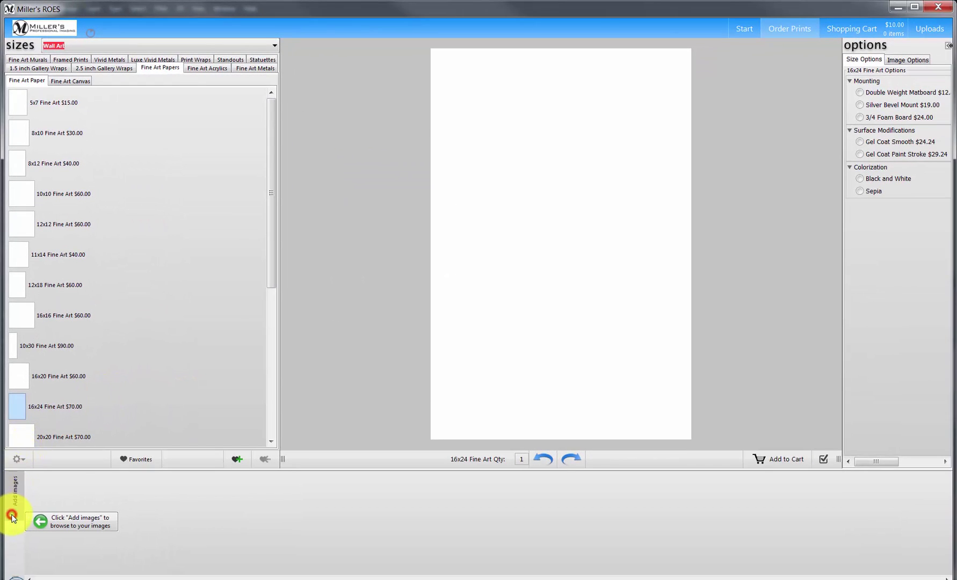
Add 0160.JPG and Jones_15x22FA.jpg to the image strip
left_click(12, 517)
left_click(502, 321)
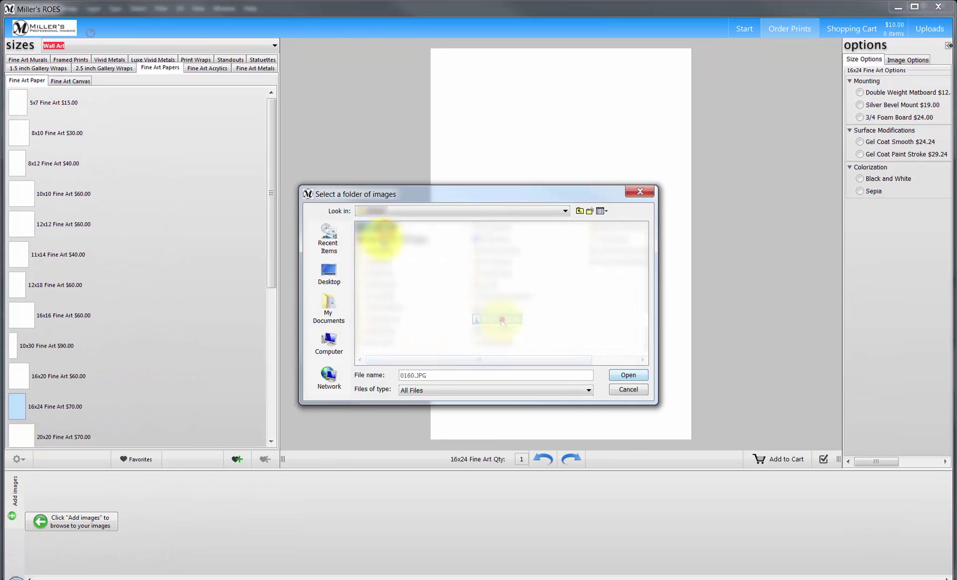
left_click(381, 240)
left_click(627, 374)
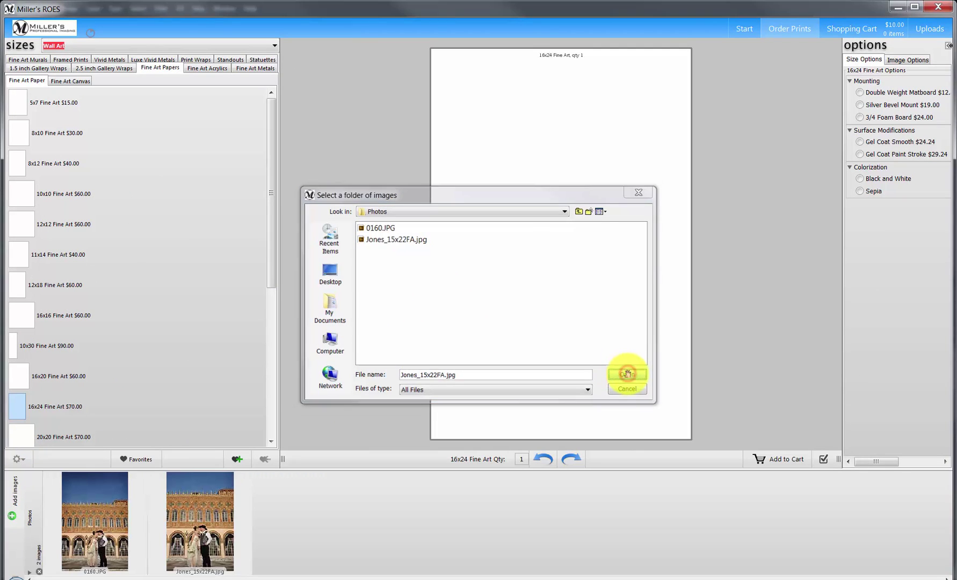
Place Jones_15x22FA.jpg on the 16x24 print and fit it fully inside the frame
left_click_drag(210, 541, 532, 259)
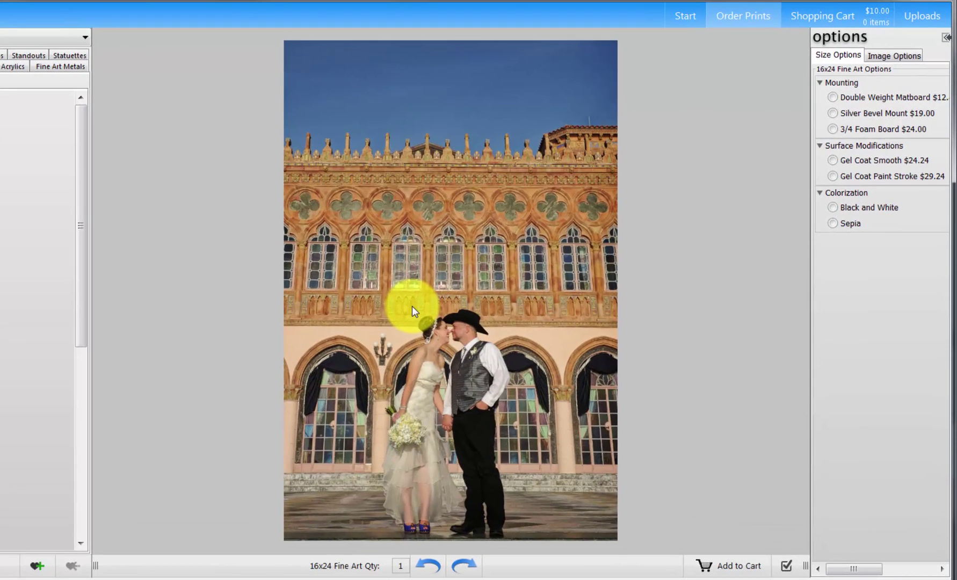
left_click(412, 306)
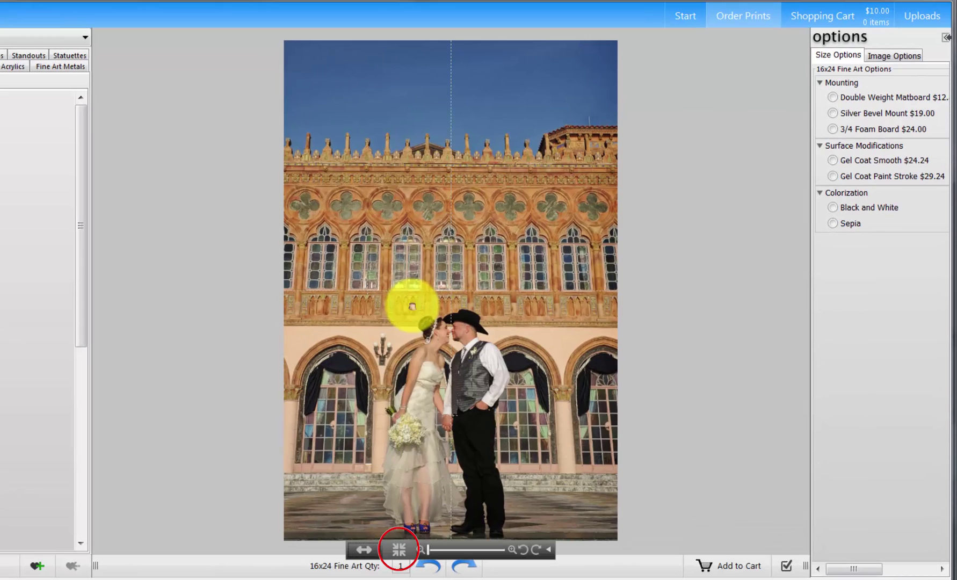
left_click(399, 553)
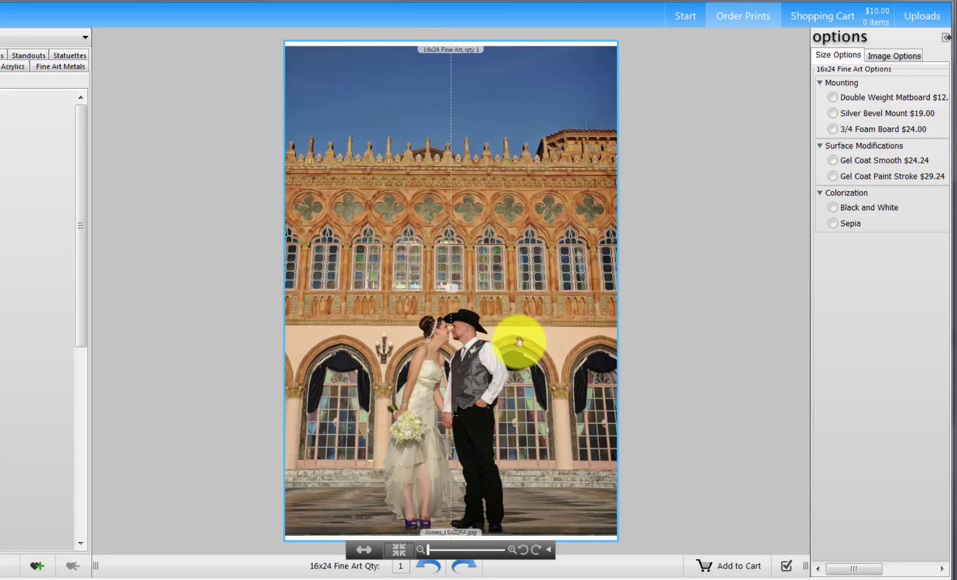
Add the special instruction 'Final Print size 15"x22"', add the print to the cart, and view the cart
left_click(892, 53)
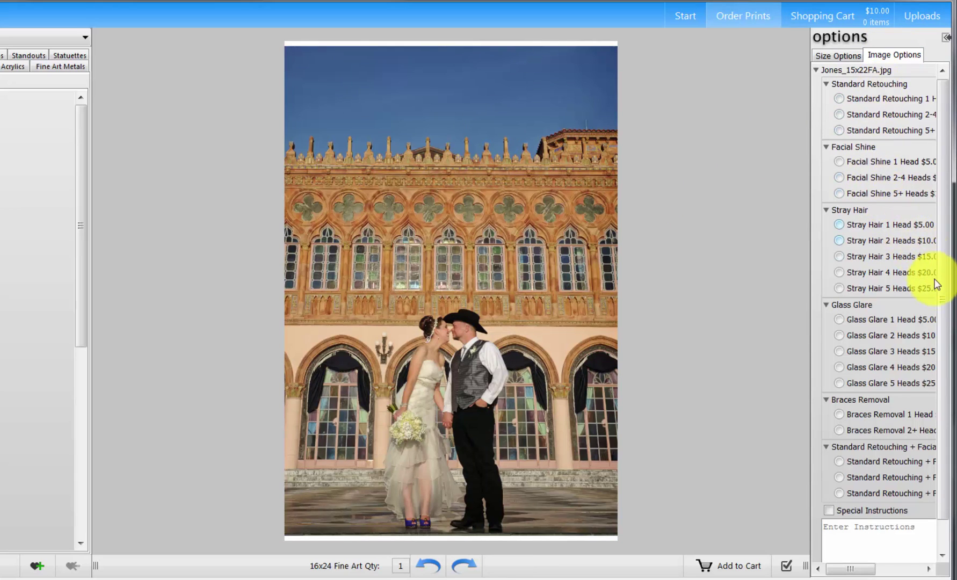
scroll(938, 289, "down", 1)
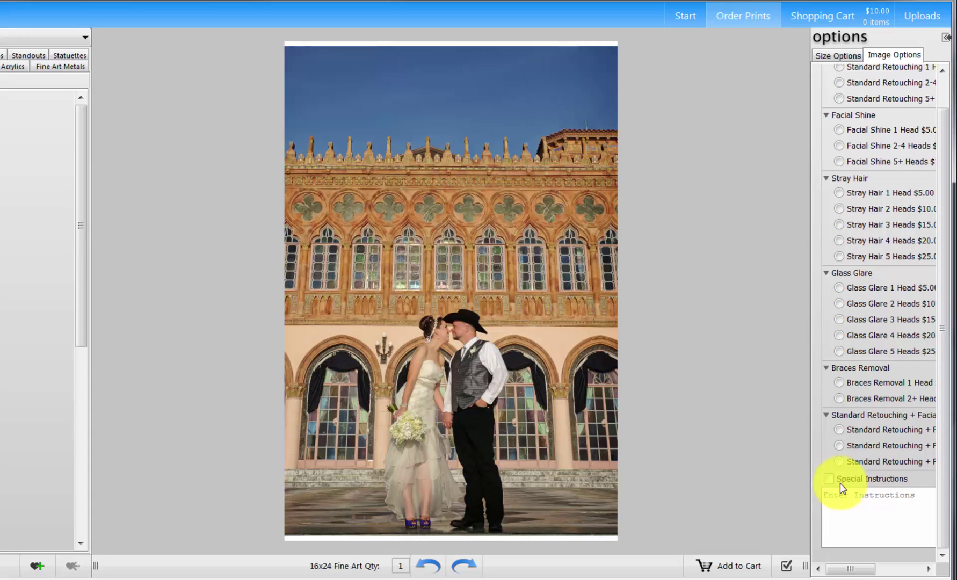
left_click(829, 478)
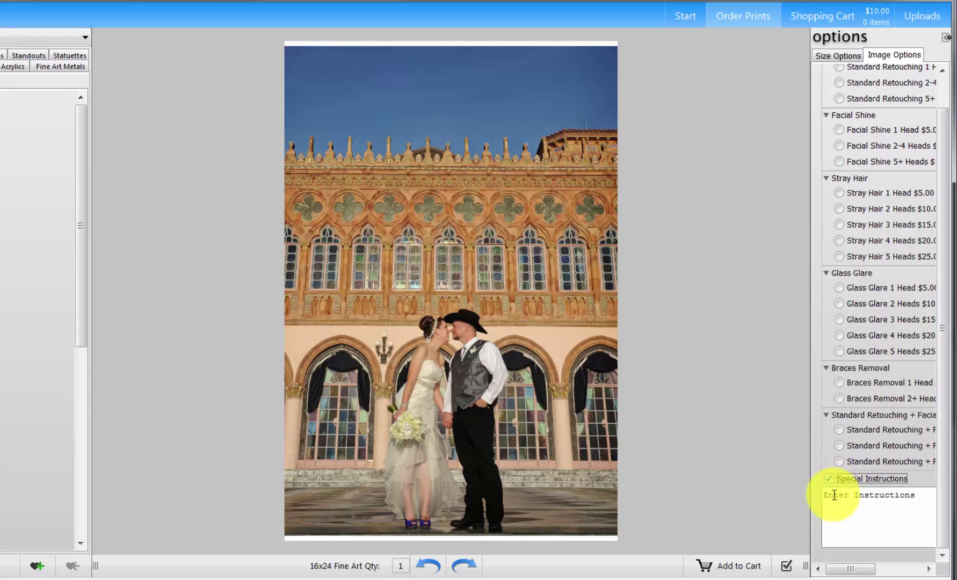
left_click(834, 495)
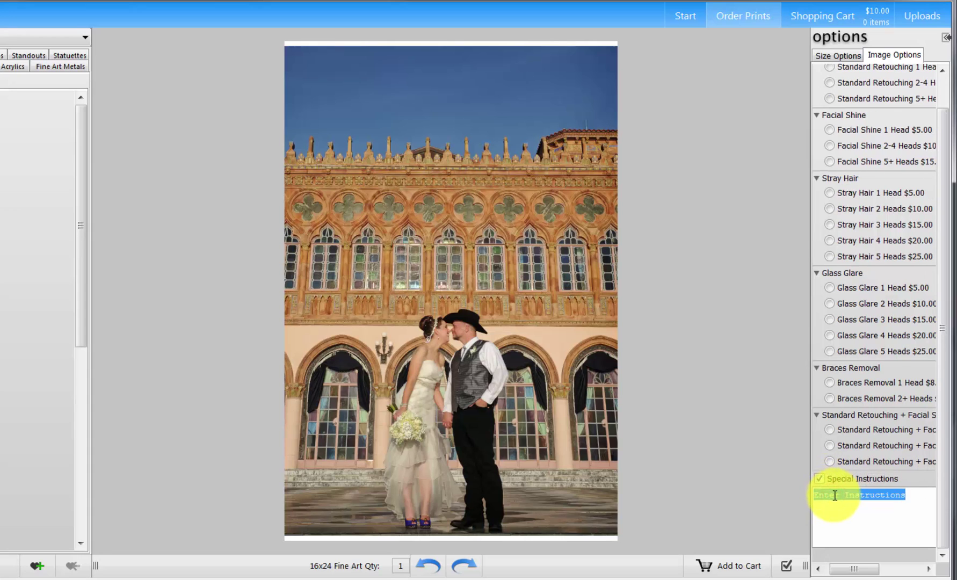
type("Final Print si")
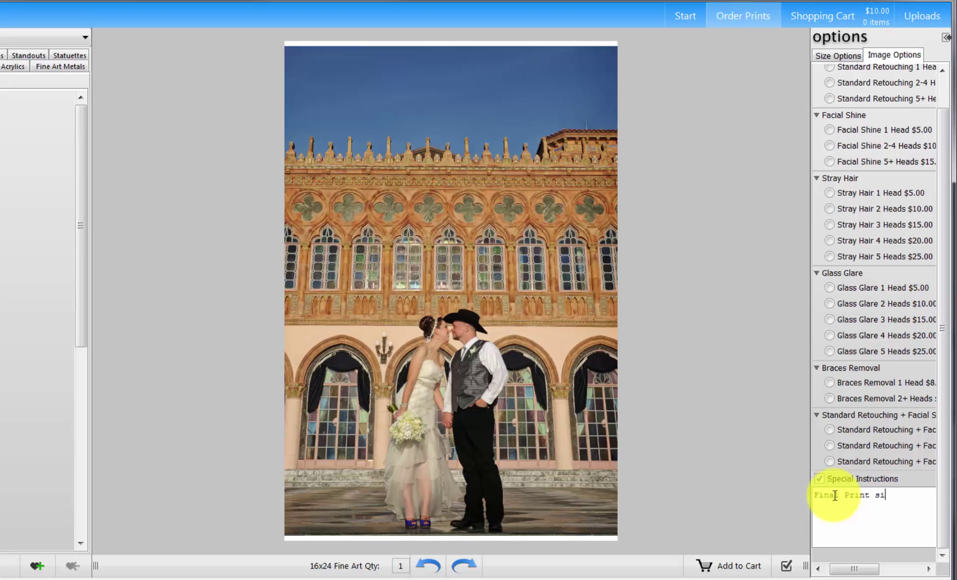
type("ze 15\"x22\"")
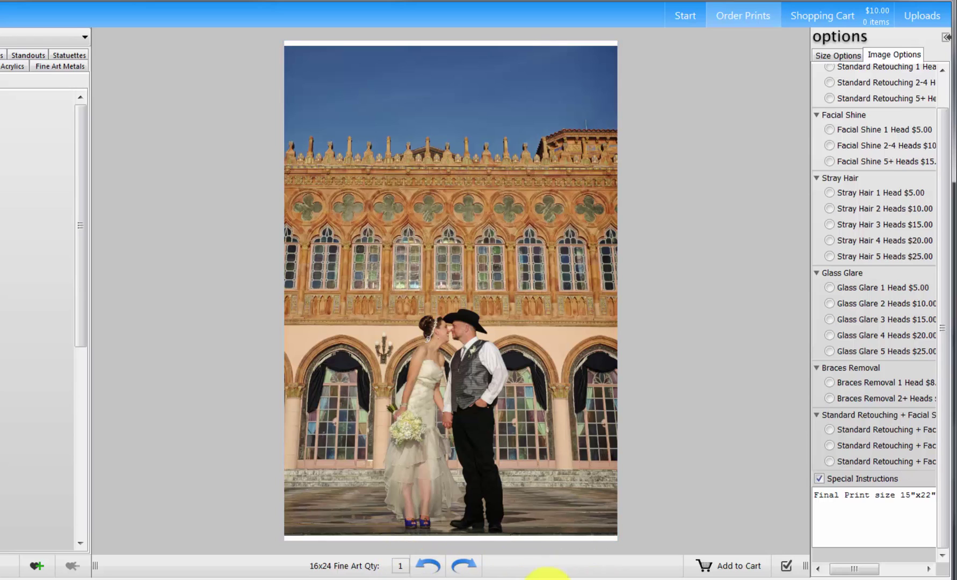
left_click(740, 564)
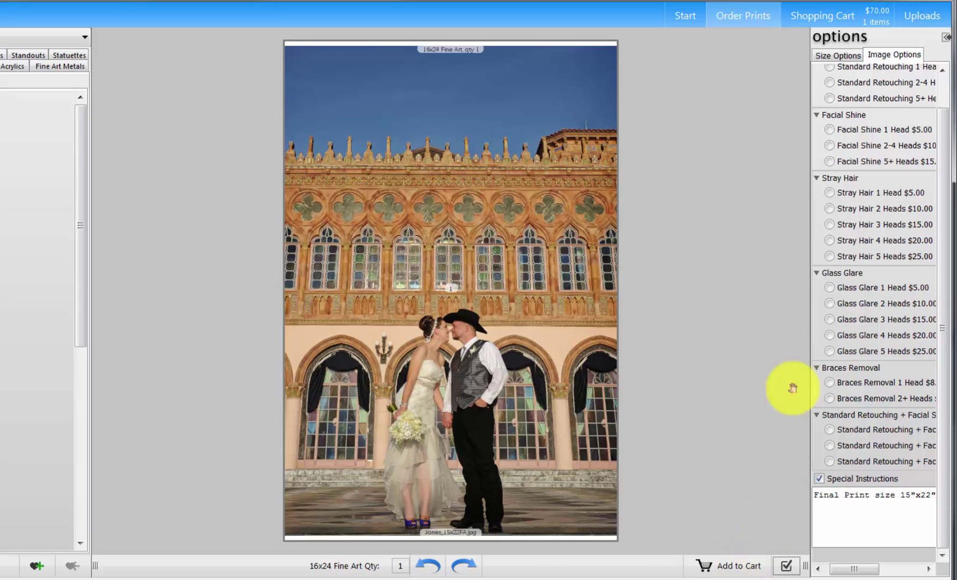
left_click(822, 20)
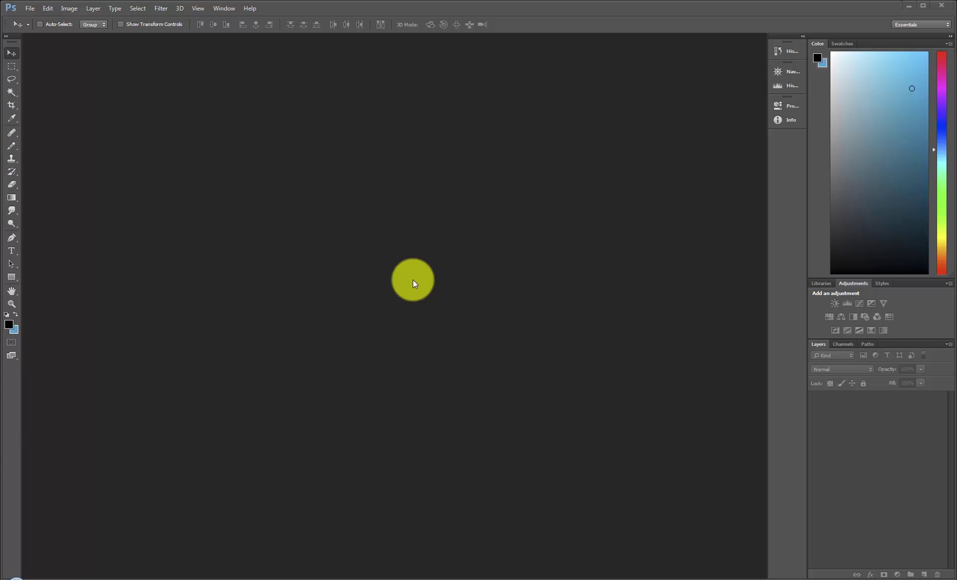
Open 0254.JPG from the Photos folder and fit it on screen
left_click(32, 14)
left_click(39, 33)
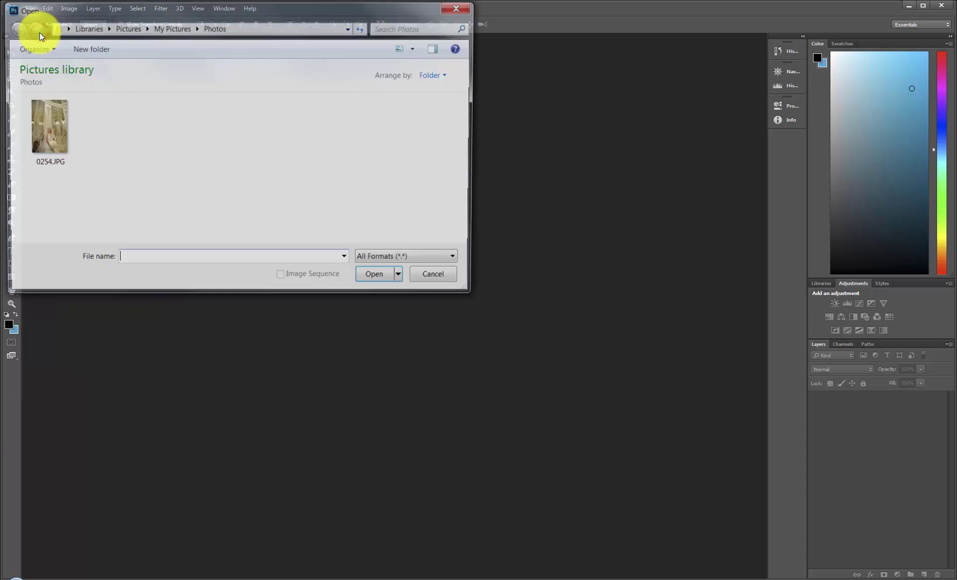
double_click(48, 122)
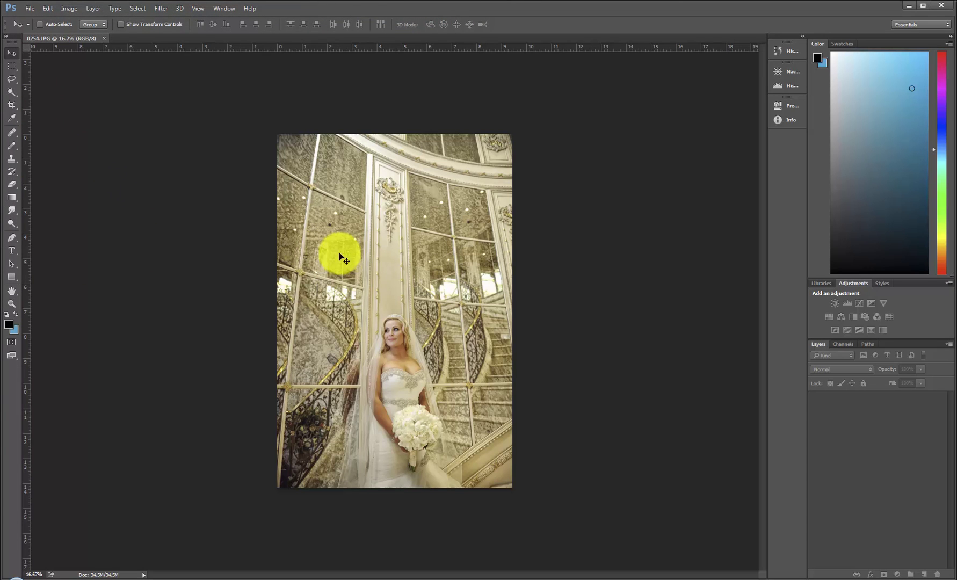
key("ctrl+0")
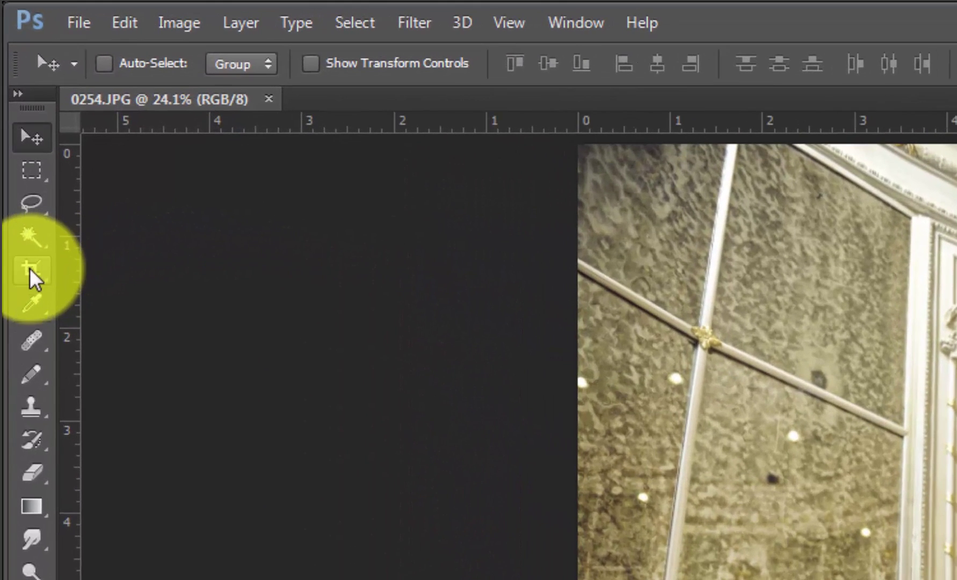
Set the Crop tool to 28 in width by 38 in height
left_click(22, 231)
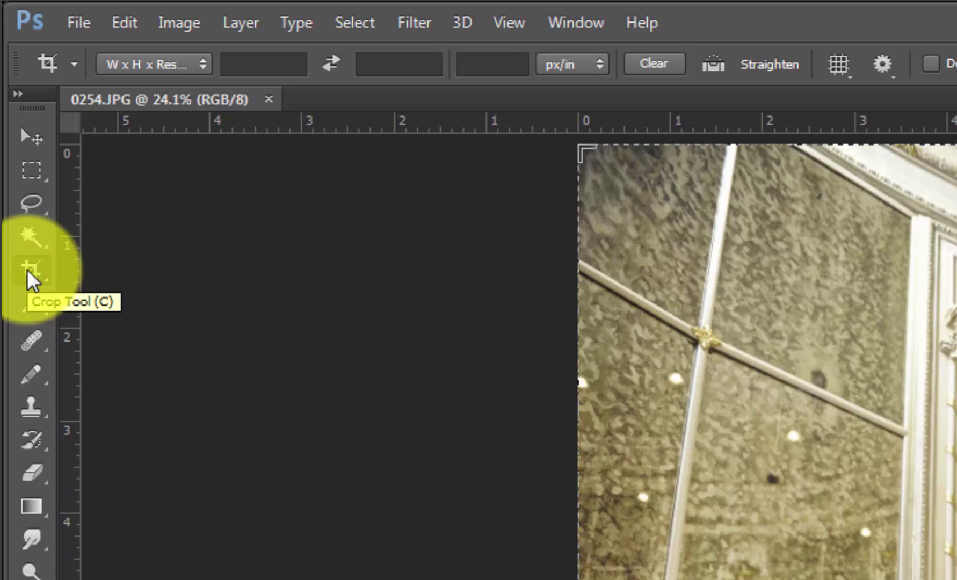
left_click(244, 70)
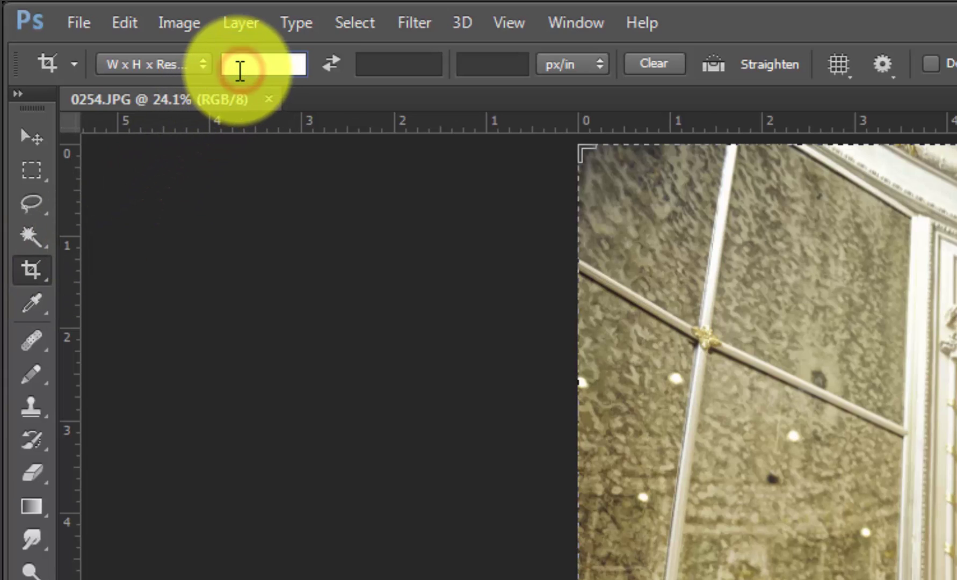
type("25")
key("Tab")
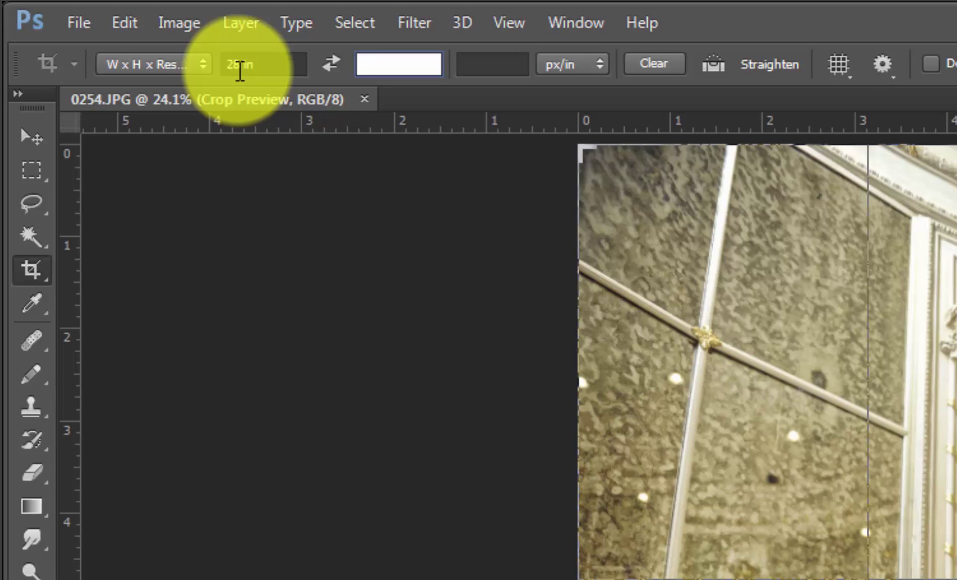
type("38")
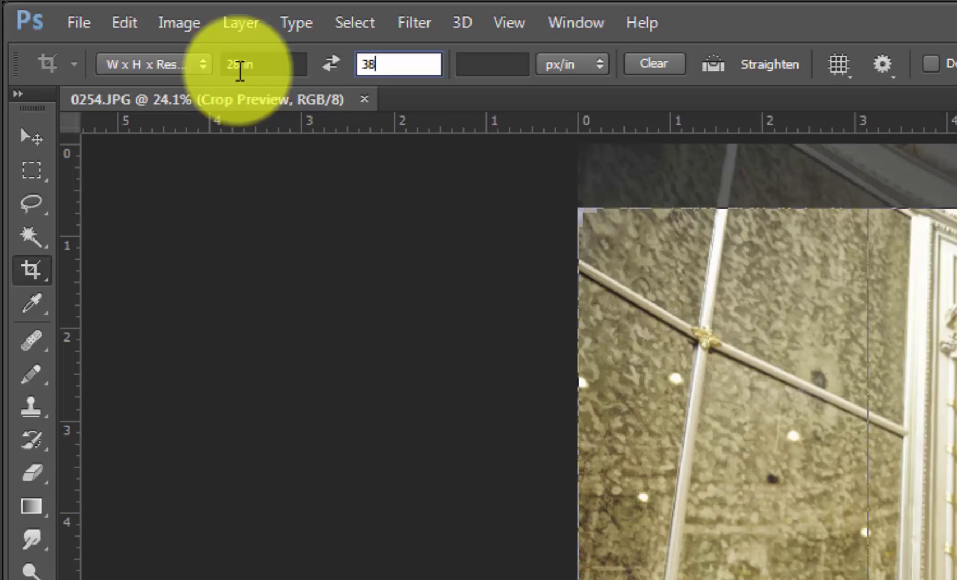
key("Tab")
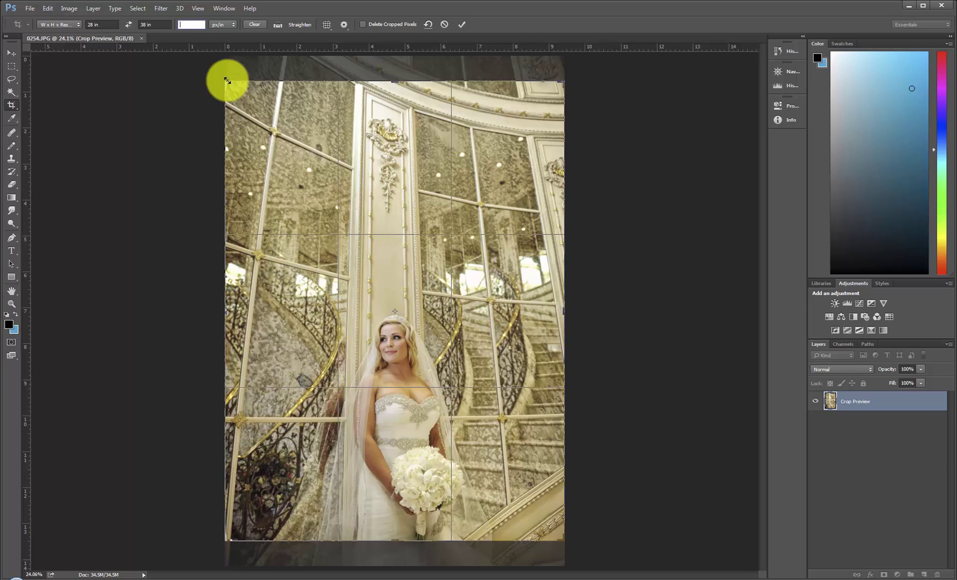
Resize and position the crop box around the bride on the staircase, then commit it
left_click_drag(226, 79, 254, 115)
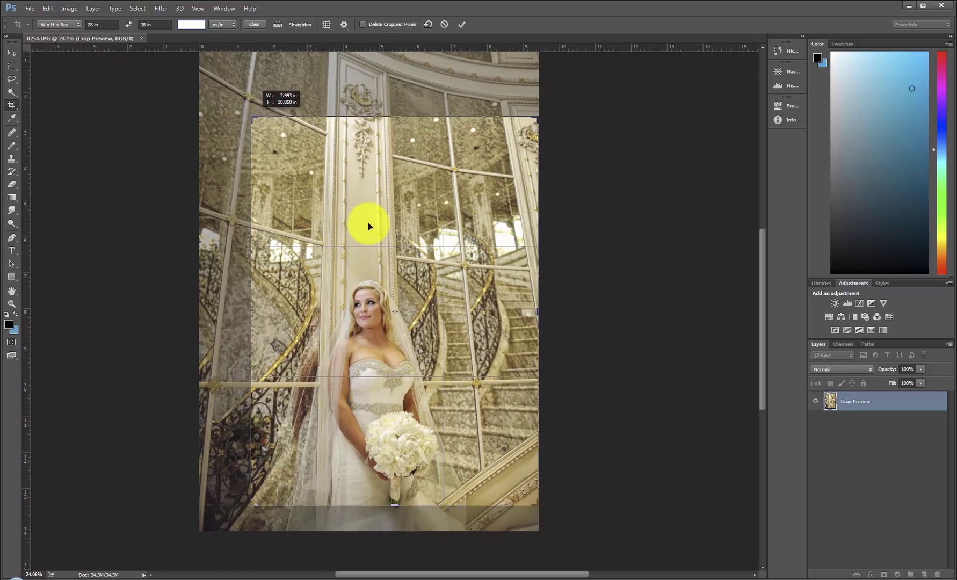
mouse_move(385, 220)
left_mouse_down()
mouse_move(384, 207)
mouse_move(396, 207)
left_mouse_up()
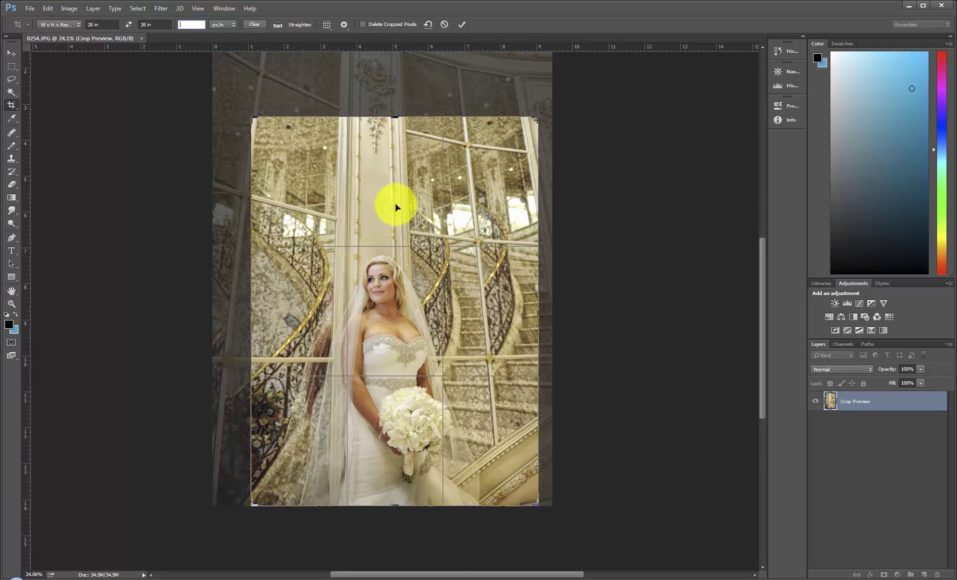
double_click(396, 207)
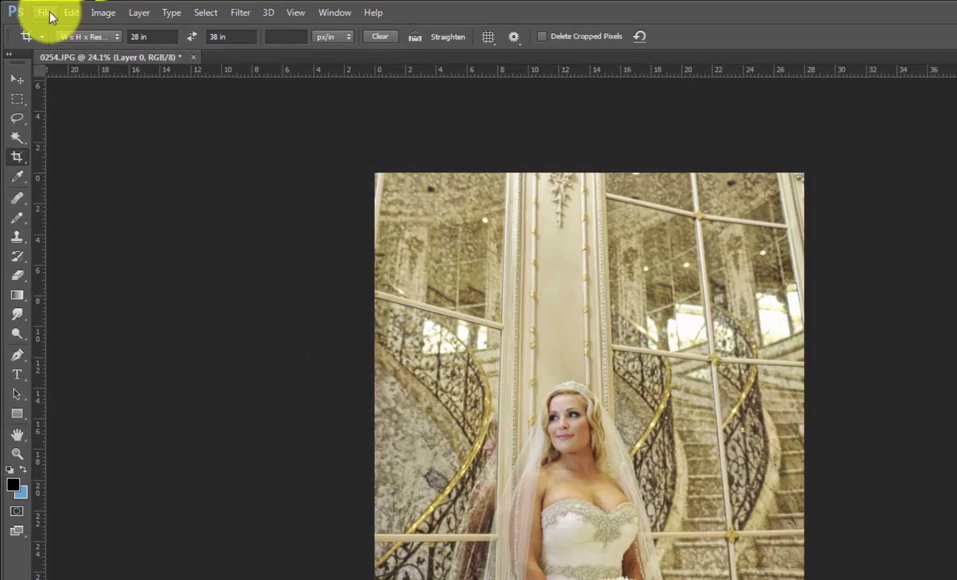
Save the cropped photo as Smith_28x38GW, a quality-12 JPEG
left_click(46, 11)
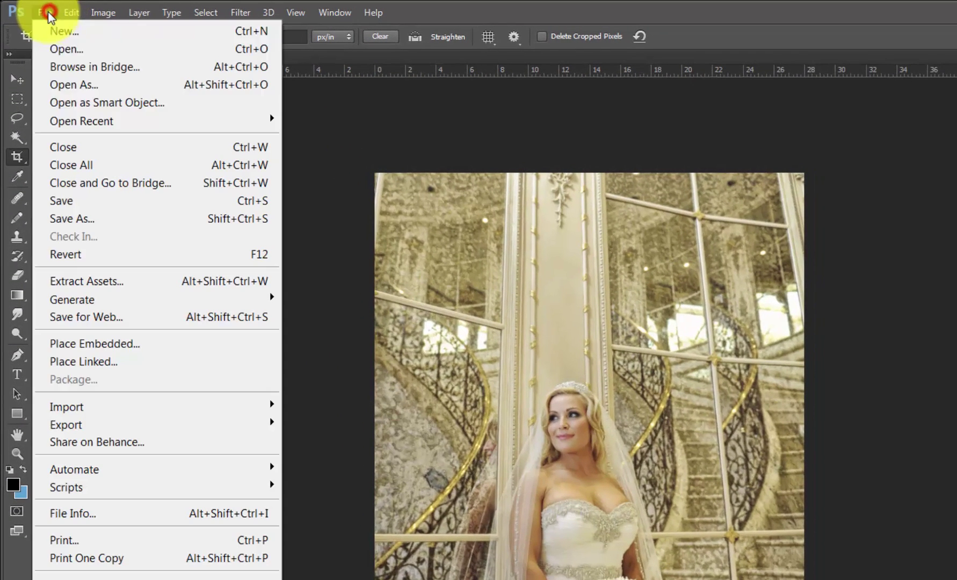
left_click(81, 217)
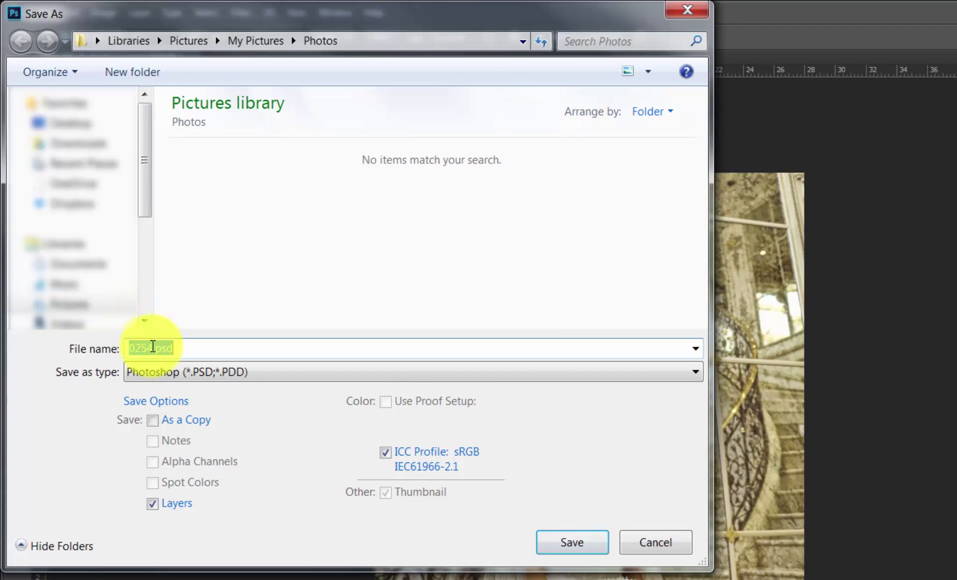
type("Smith_28x38GW")
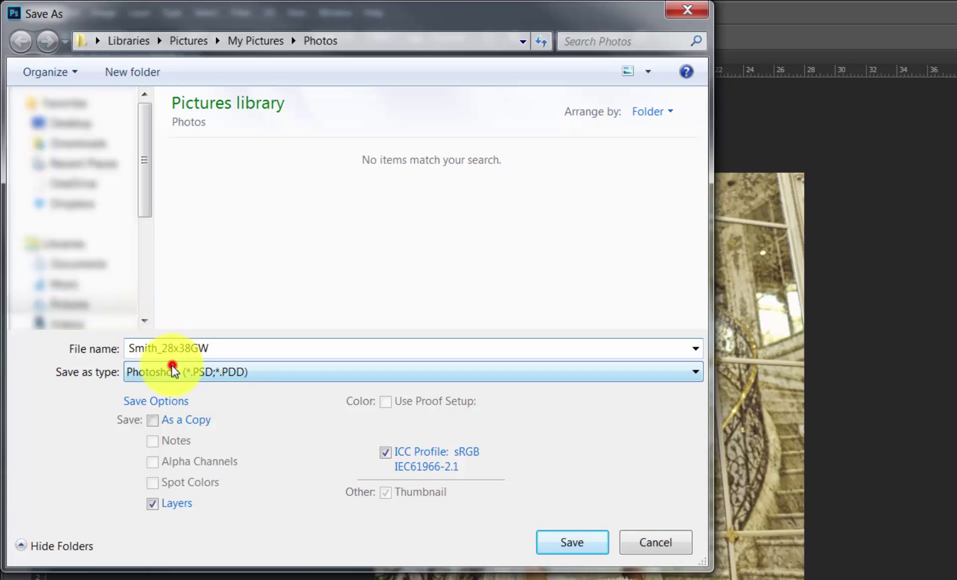
left_click(172, 370)
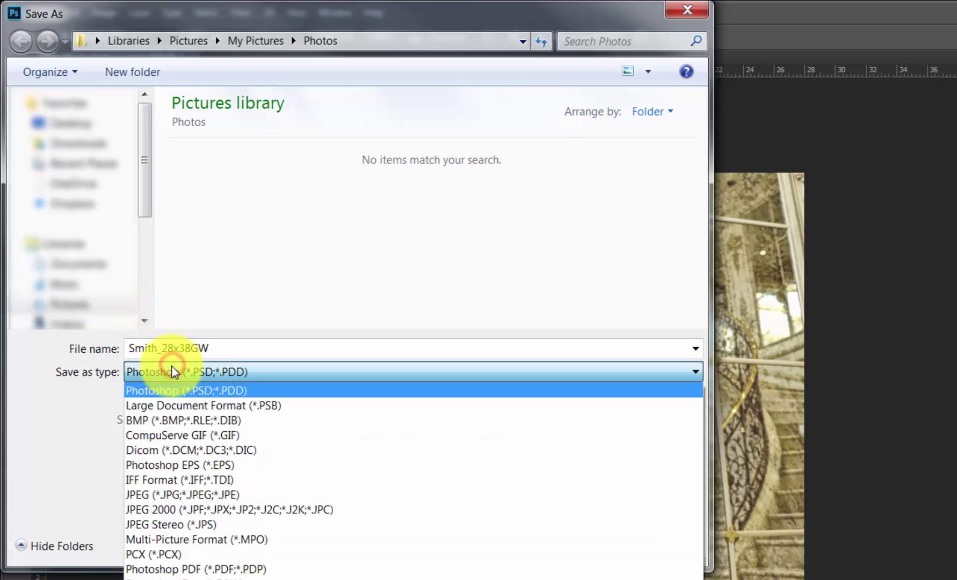
left_click(185, 500)
left_click(556, 542)
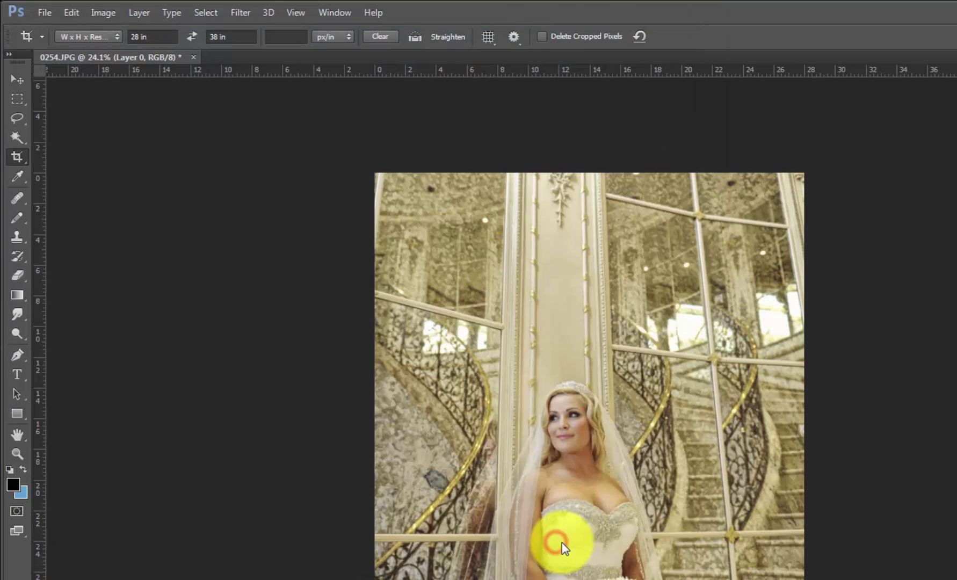
left_click(801, 247)
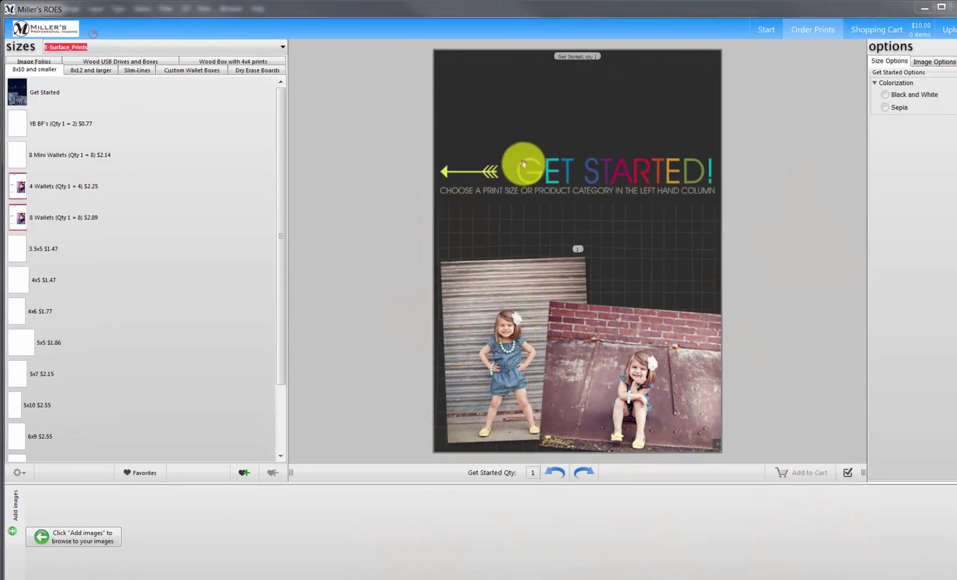
Select the 30x40 2.5 inch Gallery Wrap ($315.00) under Wall Art > 2.5 inch Gallery Wraps
left_click(283, 47)
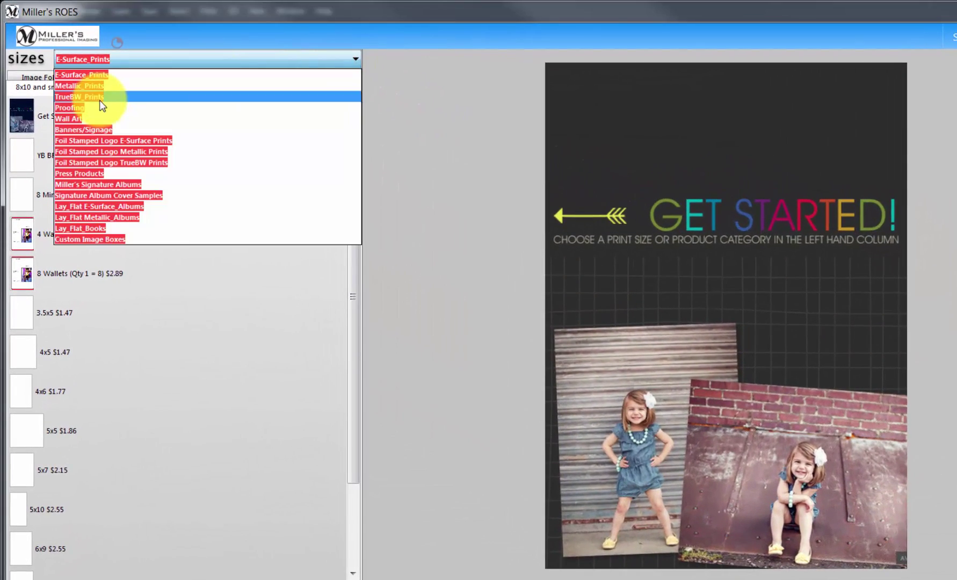
left_click(76, 116)
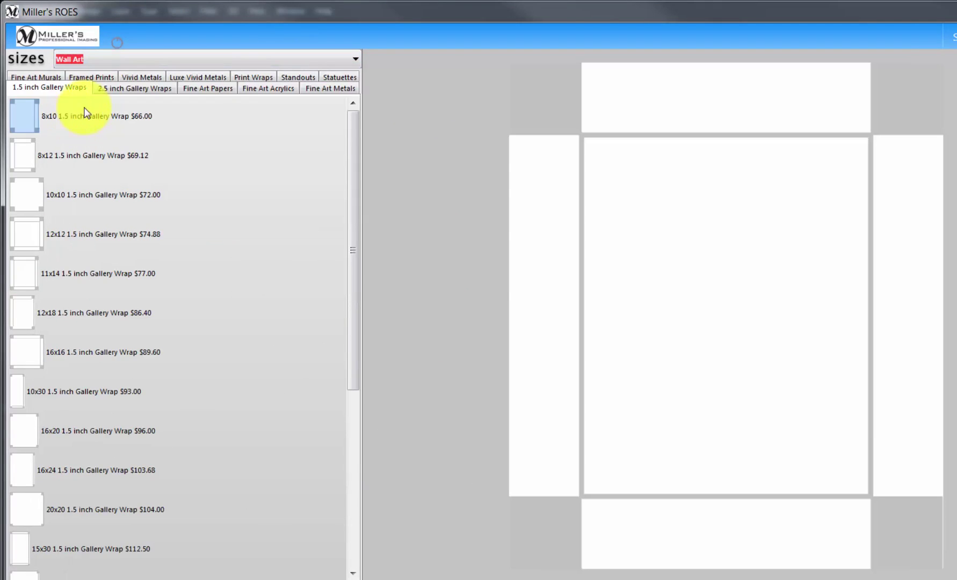
left_click(121, 86)
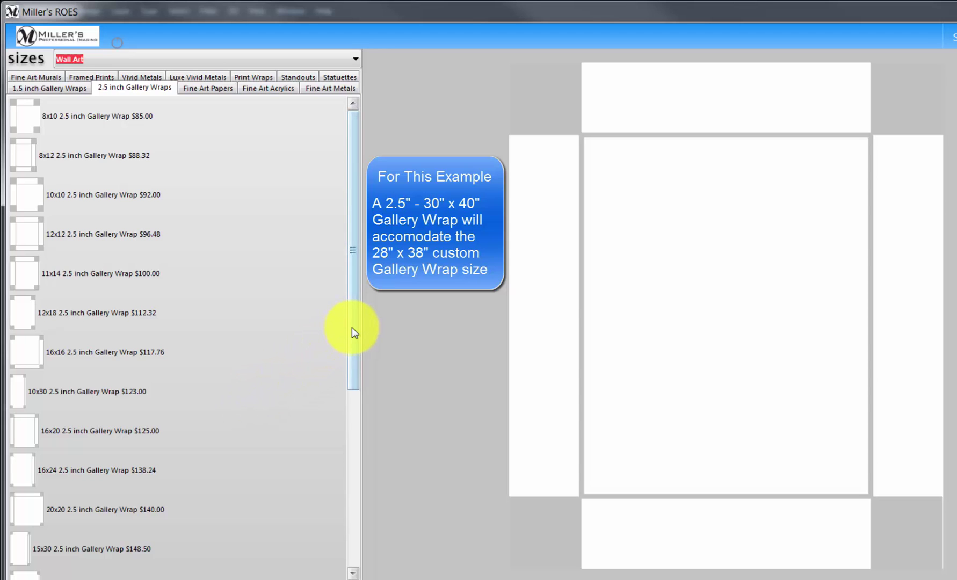
left_click_drag(351, 327, 365, 530)
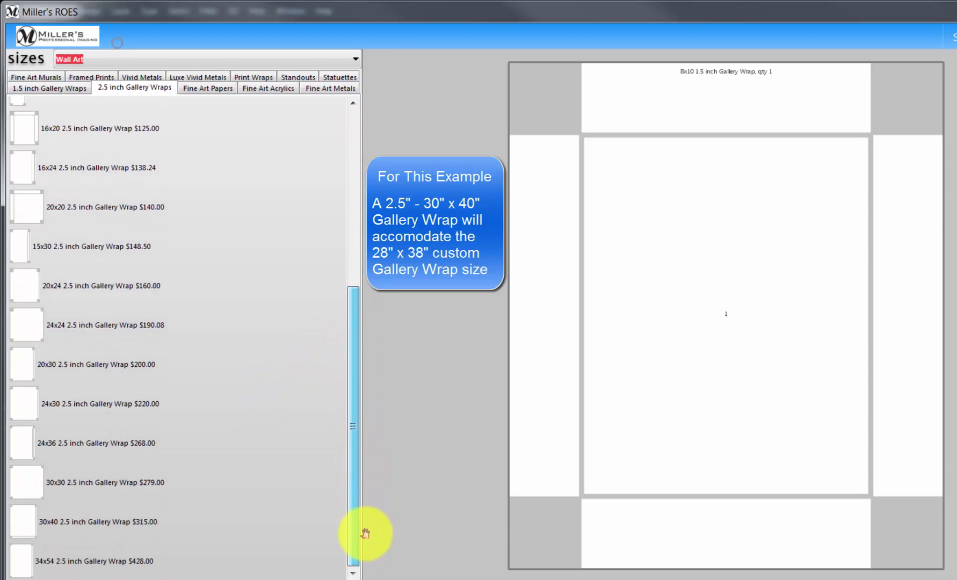
left_click(22, 517)
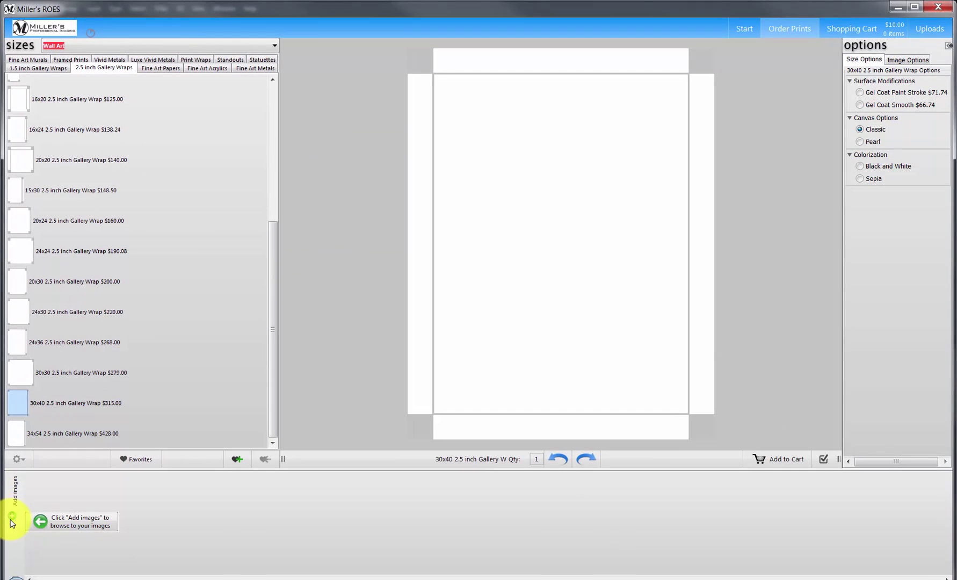
Load the 28x38GW JPEG from My Pictures > Photos and fit it onto the 30x40 gallery wrap
left_click(12, 517)
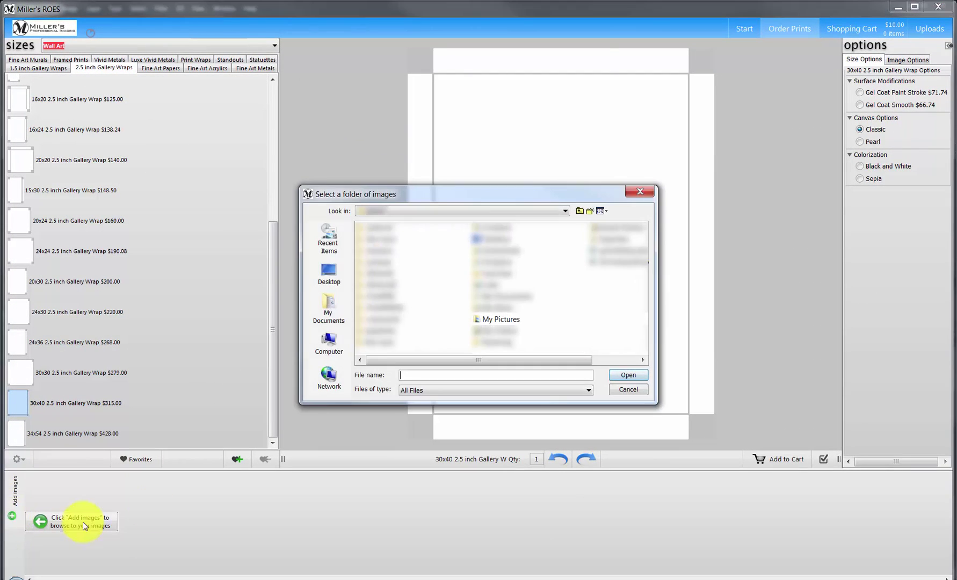
double_click(490, 321)
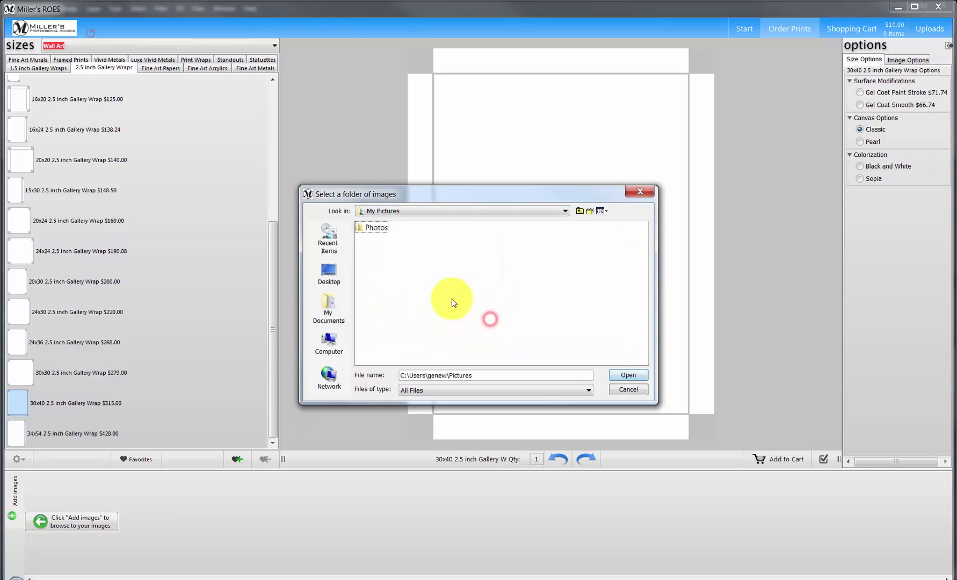
left_click(374, 228)
double_click(374, 229)
left_click(383, 240)
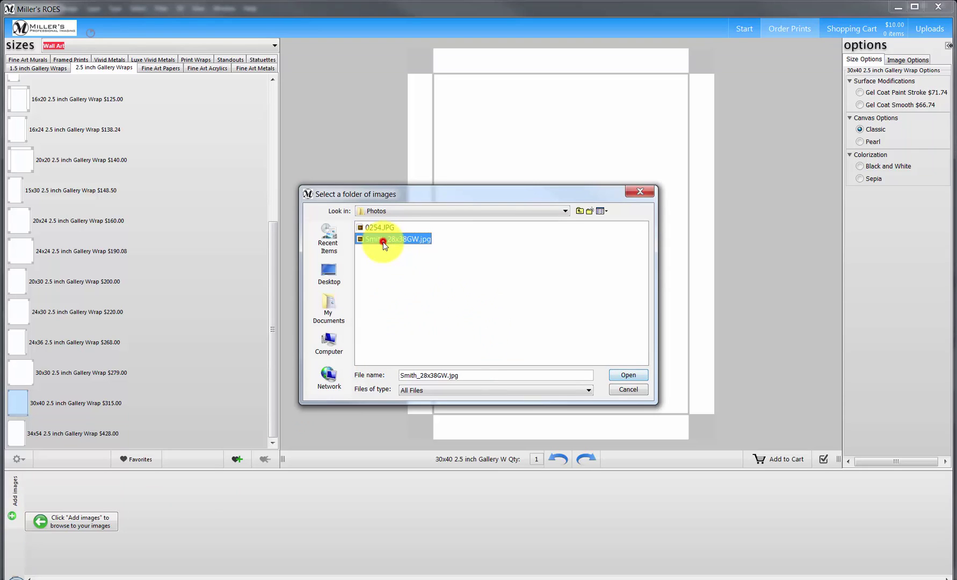
left_click(621, 375)
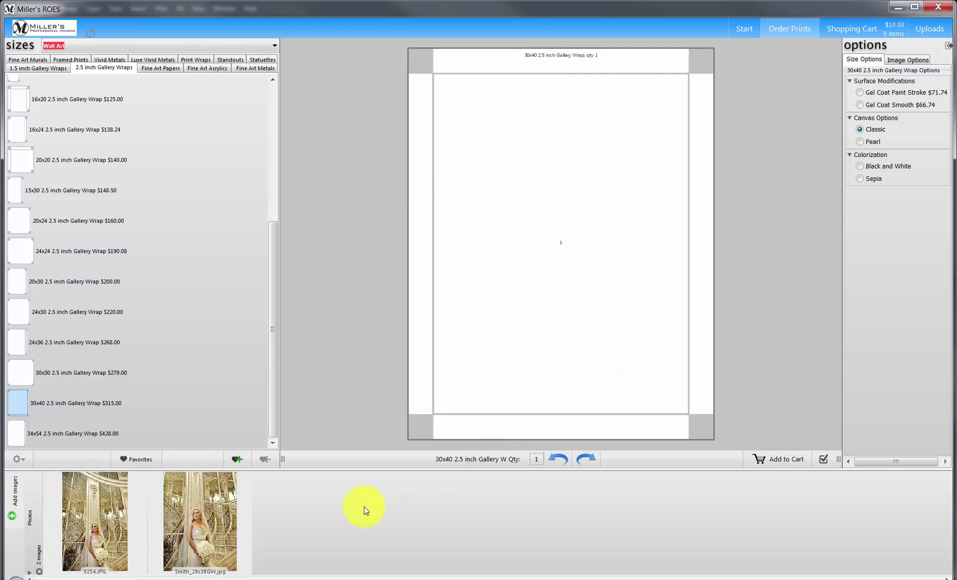
left_click_drag(209, 538, 552, 227)
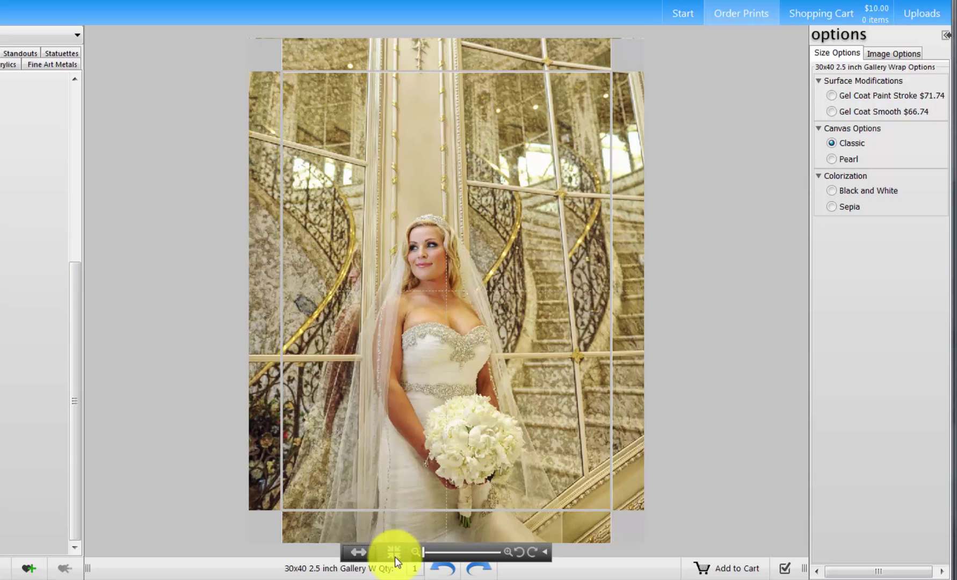
left_click(395, 558)
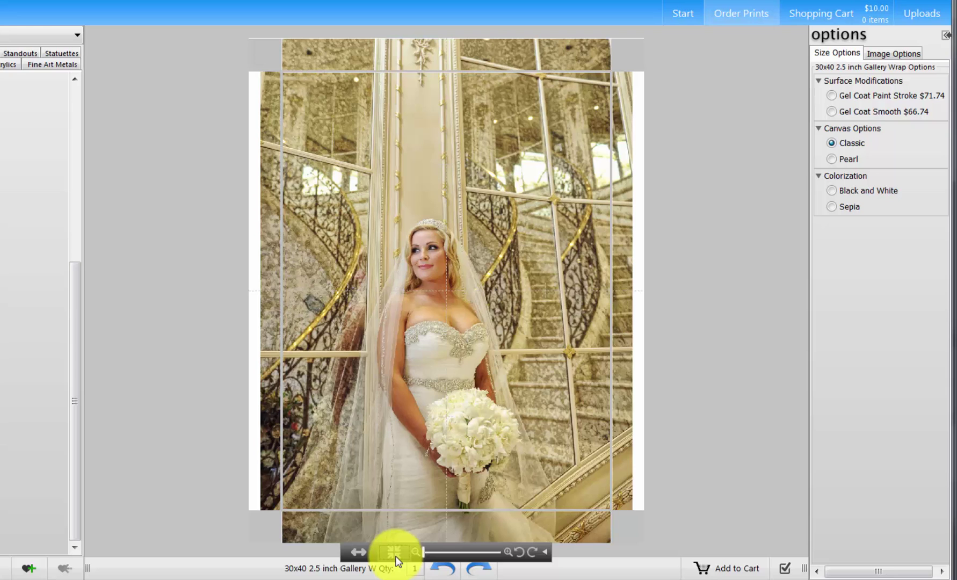
Add the special instruction "Final print size 28"x38"" to the image options
left_click(896, 53)
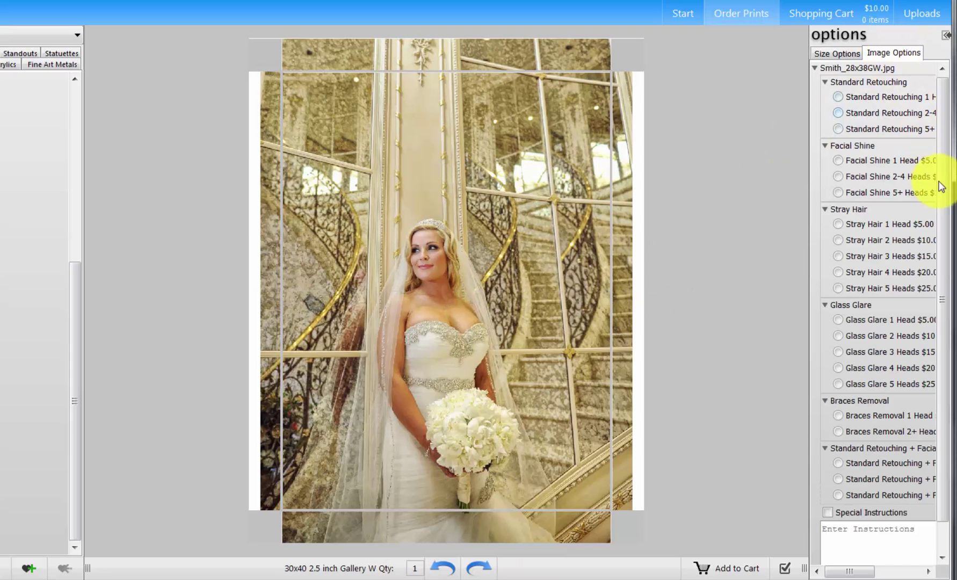
left_click_drag(941, 193, 944, 308)
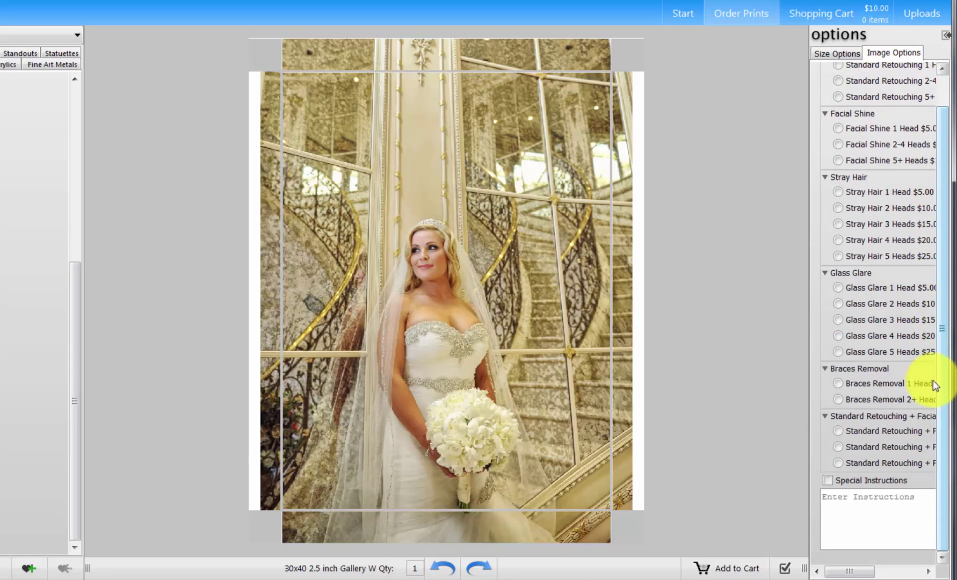
left_click(826, 481)
type("Fina")
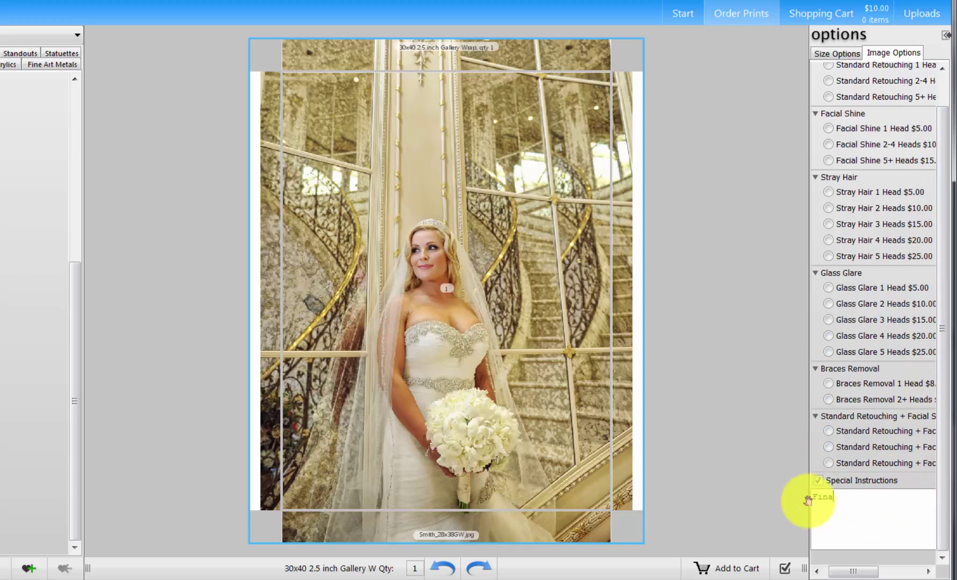
type("l print size 28\"x38\"")
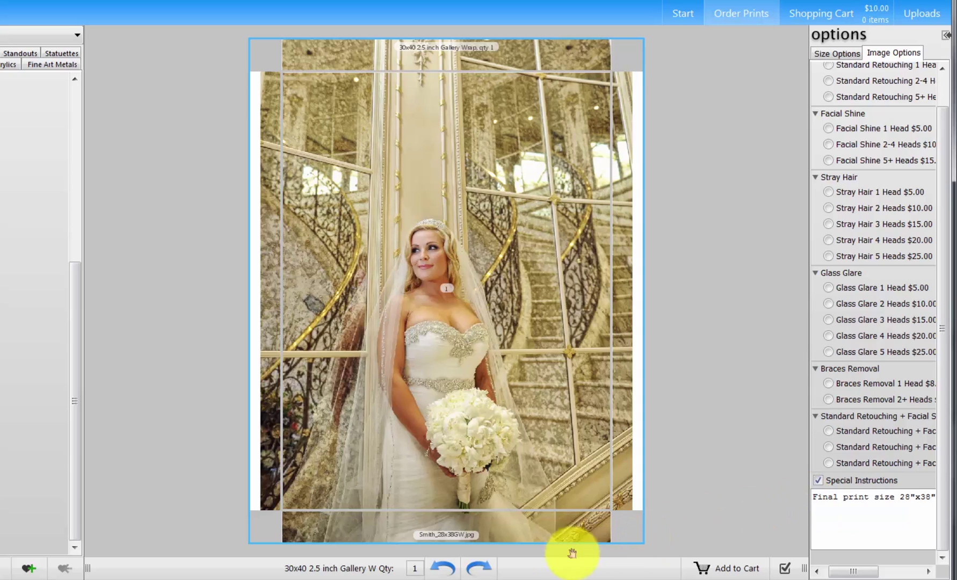
Add the gallery wrap to the cart and review it in the Shopping Cart
left_click(415, 568)
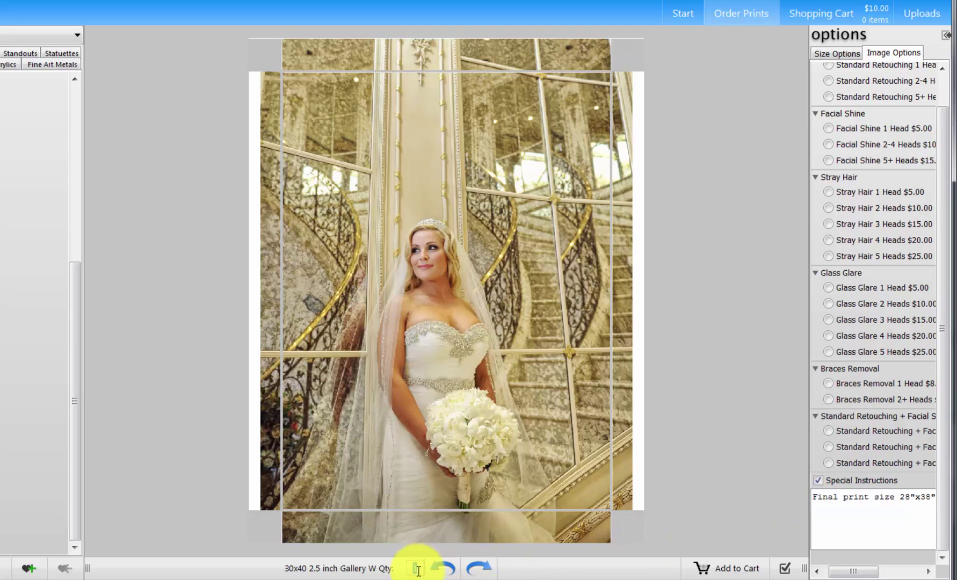
left_click(707, 570)
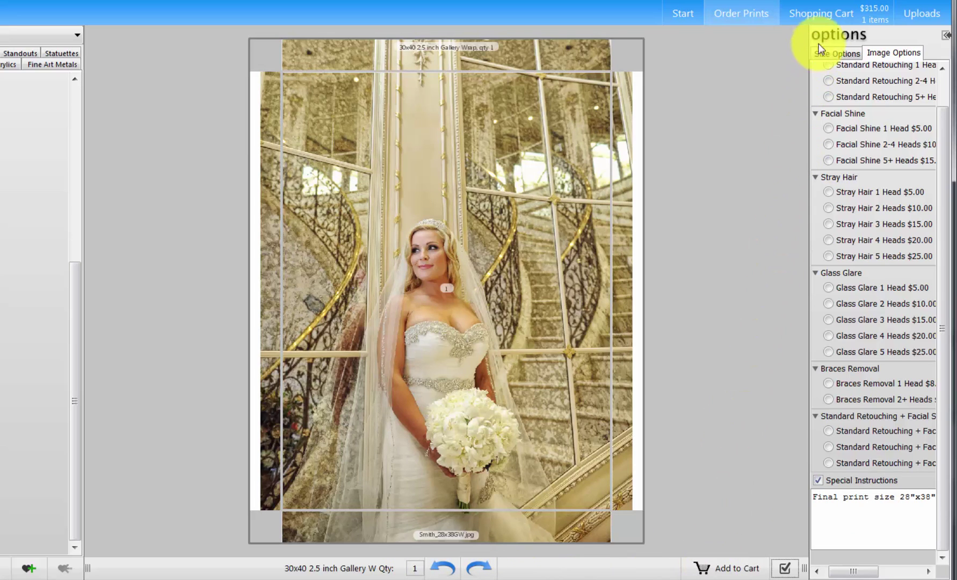
left_click(827, 12)
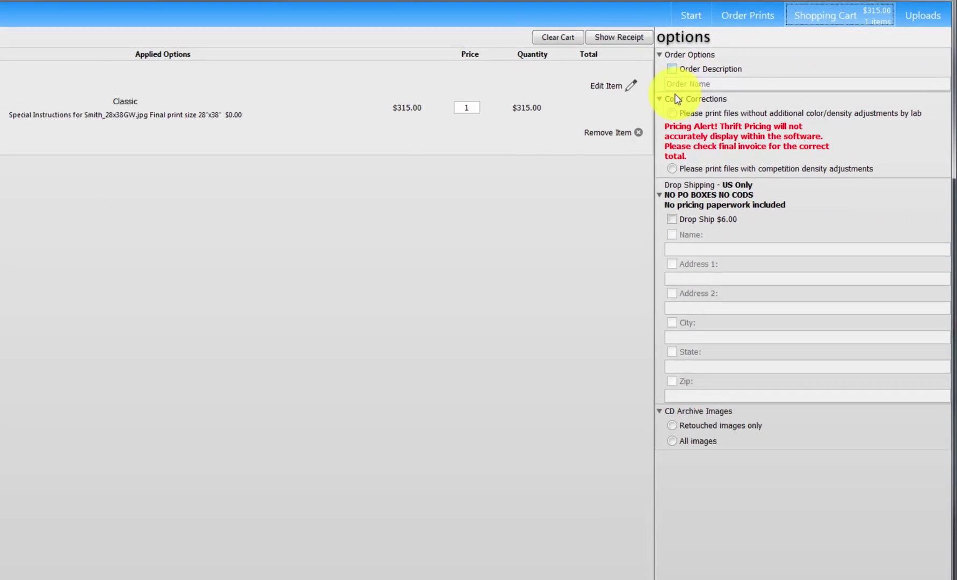